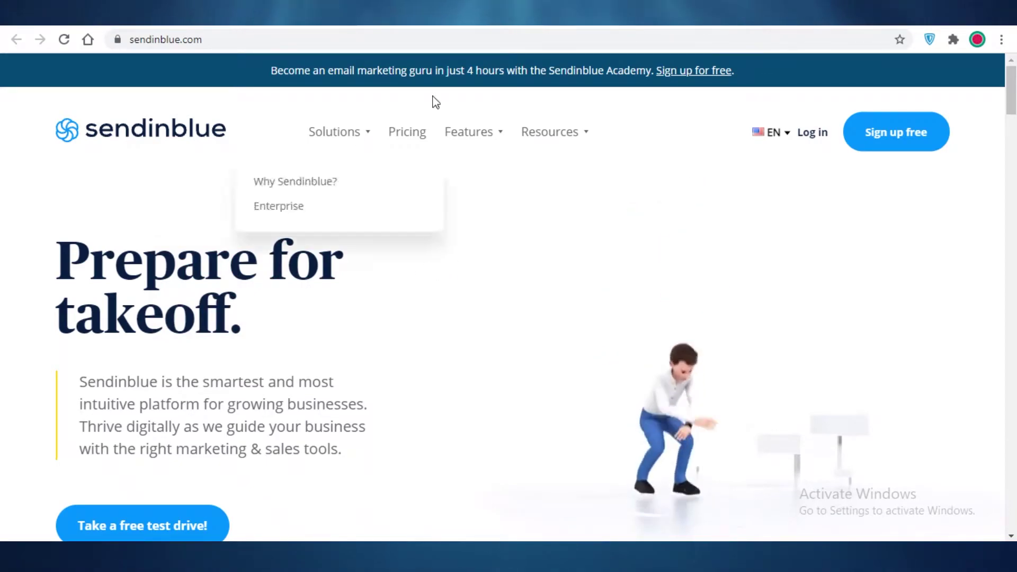
Register a new Sendinblue free account using Google sign-up.
{"action": "scroll", "coordinate": [409, 195], "scroll_direction": "down", "scroll_amount": 10}
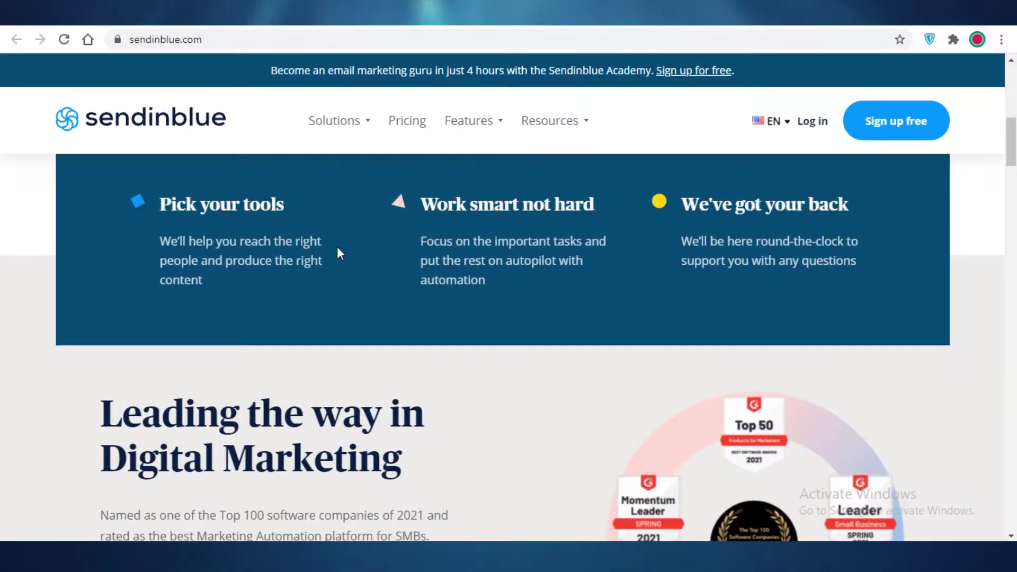
{"action": "scroll", "coordinate": [336, 250], "scroll_direction": "up", "scroll_amount": 6}
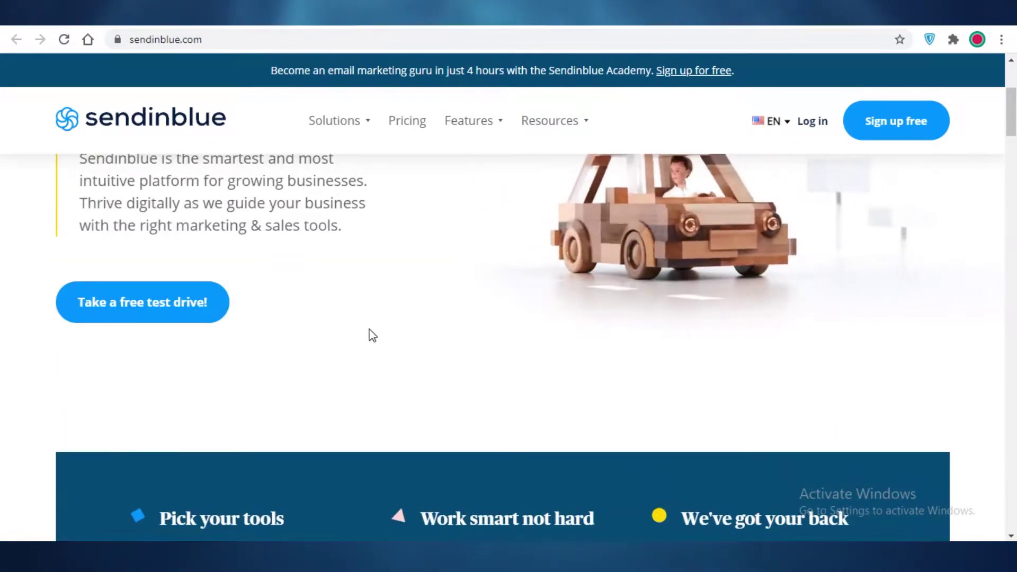
{"action": "scroll", "coordinate": [371, 334], "scroll_direction": "up", "scroll_amount": 5}
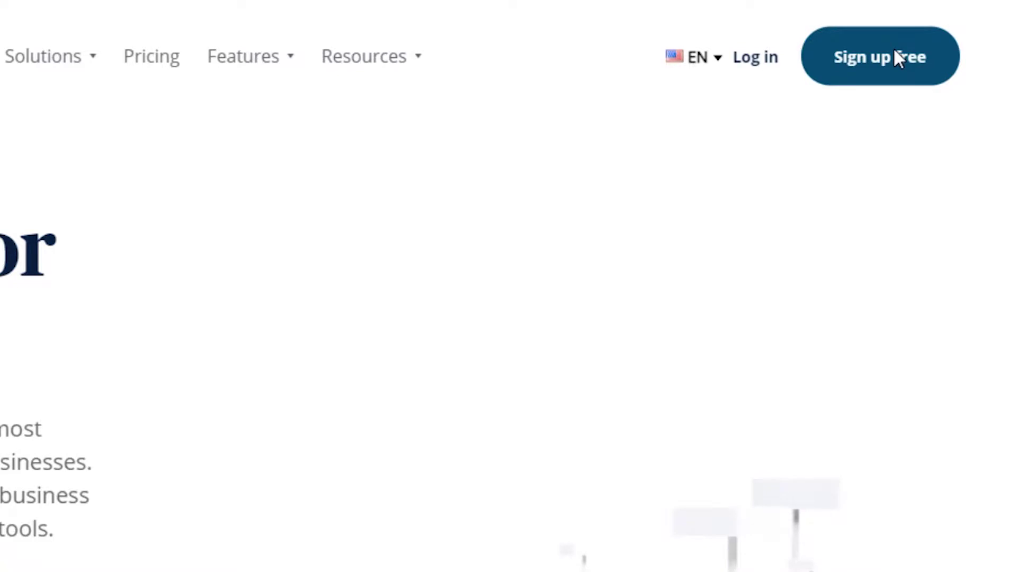
{"action": "left_click", "coordinate": [898, 57]}
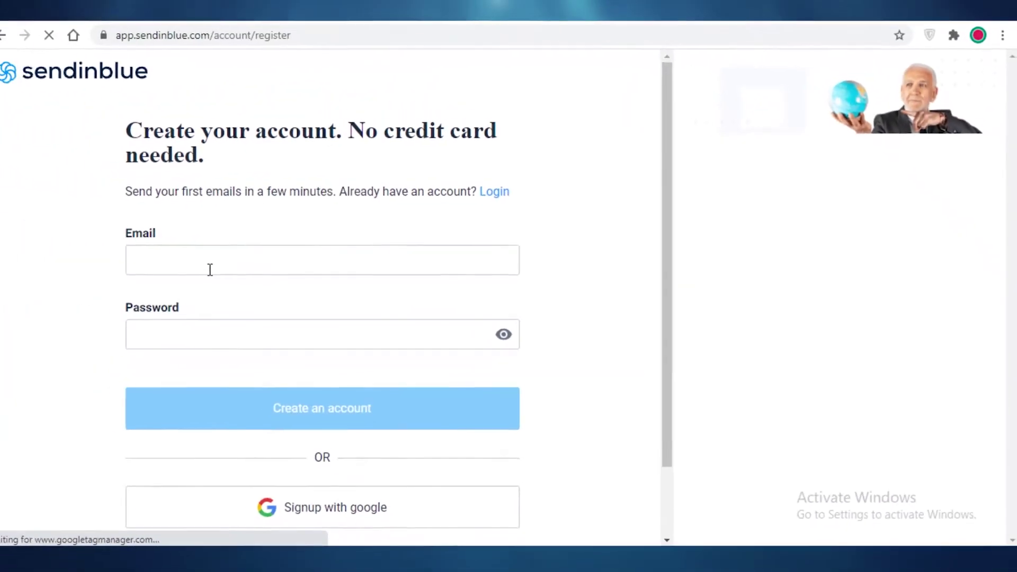
{"action": "scroll", "coordinate": [318, 477], "scroll_direction": "down", "scroll_amount": 2}
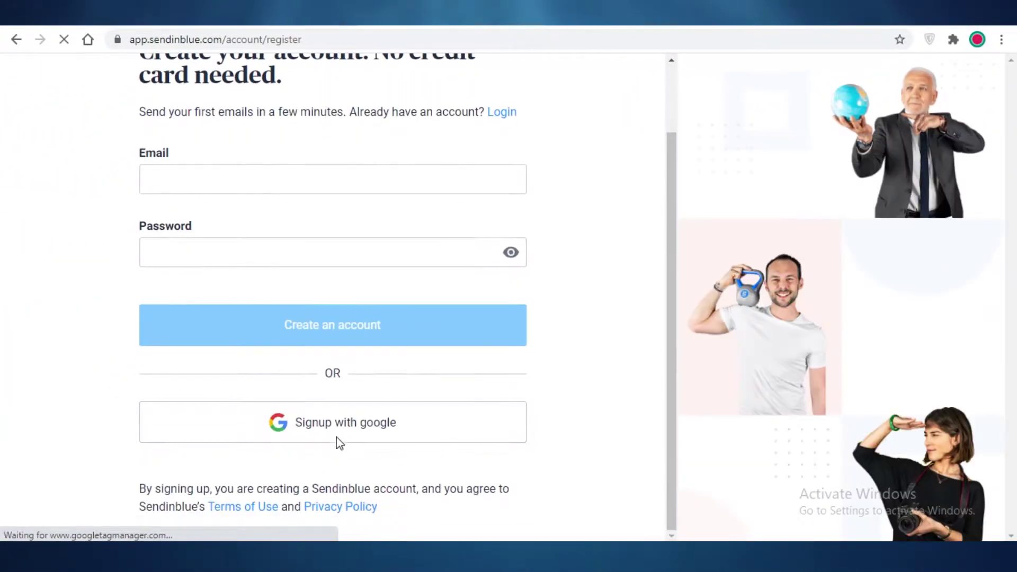
{"action": "left_click", "coordinate": [349, 428]}
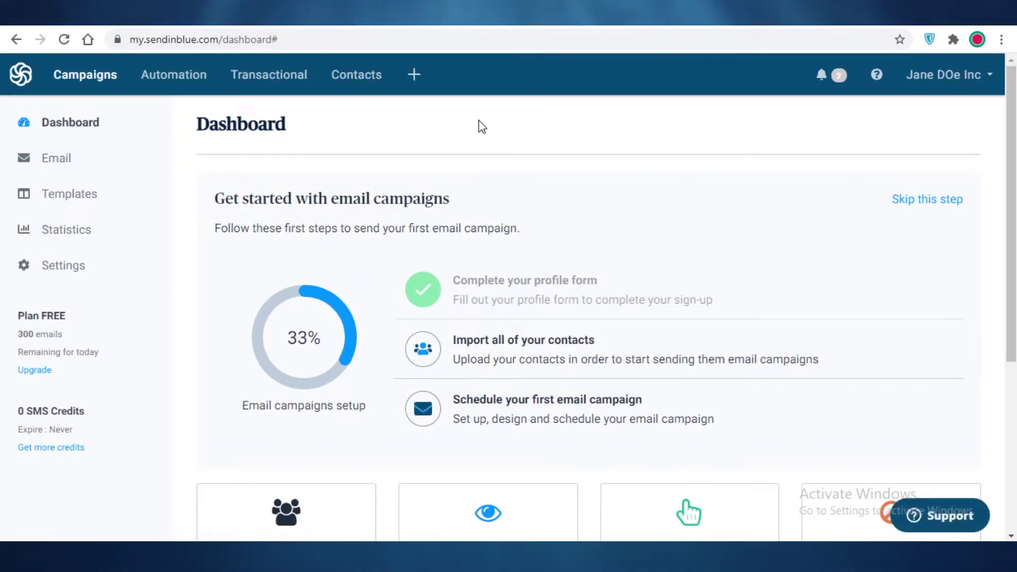
Go to Campaigns and show the empty Email campaigns list.
{"action": "left_click", "coordinate": [90, 79]}
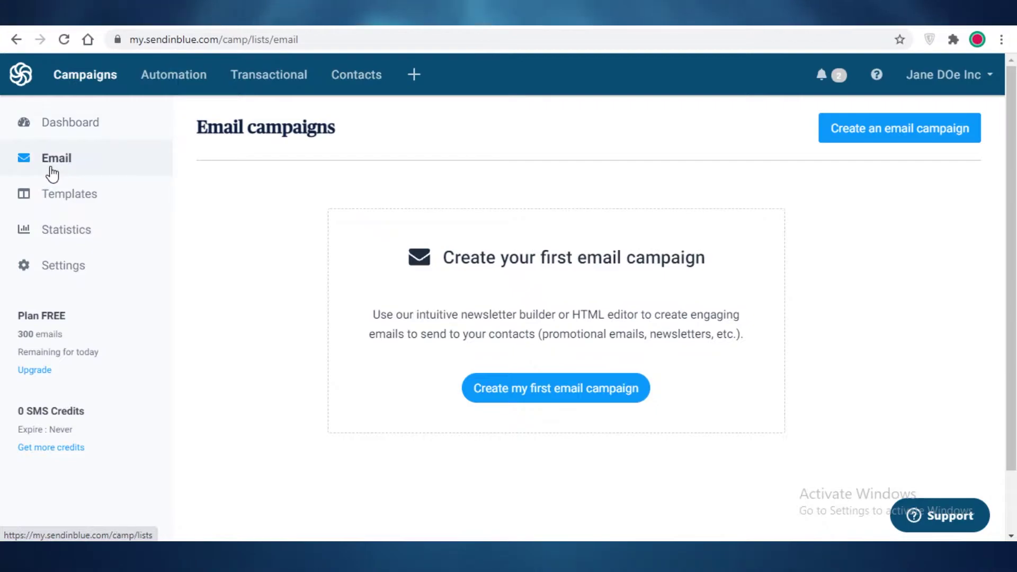
{"action": "left_click", "coordinate": [49, 133]}
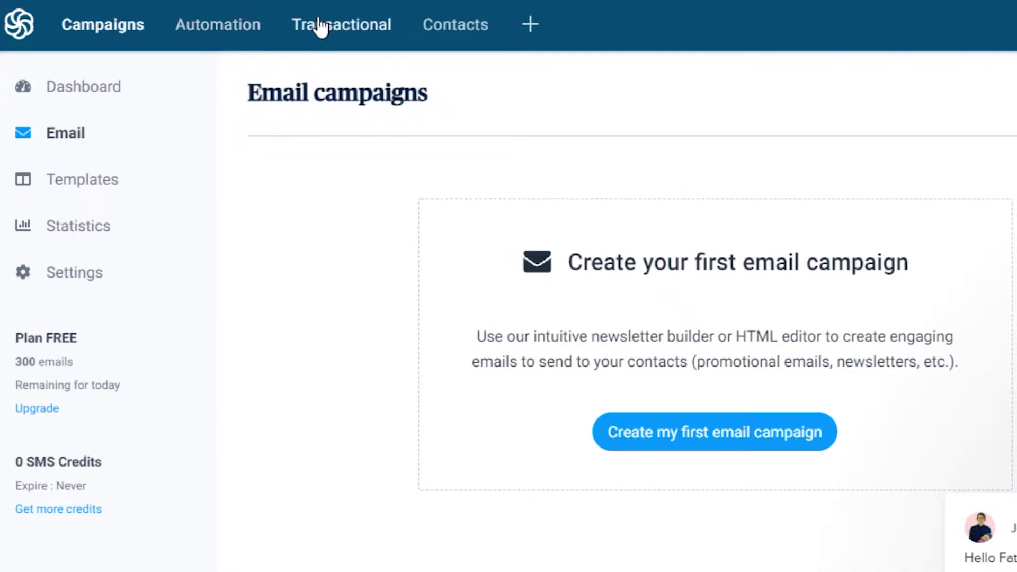
Open Apps and Integrations from the top-nav + and show the account dropdown.
{"action": "left_click", "coordinate": [530, 26]}
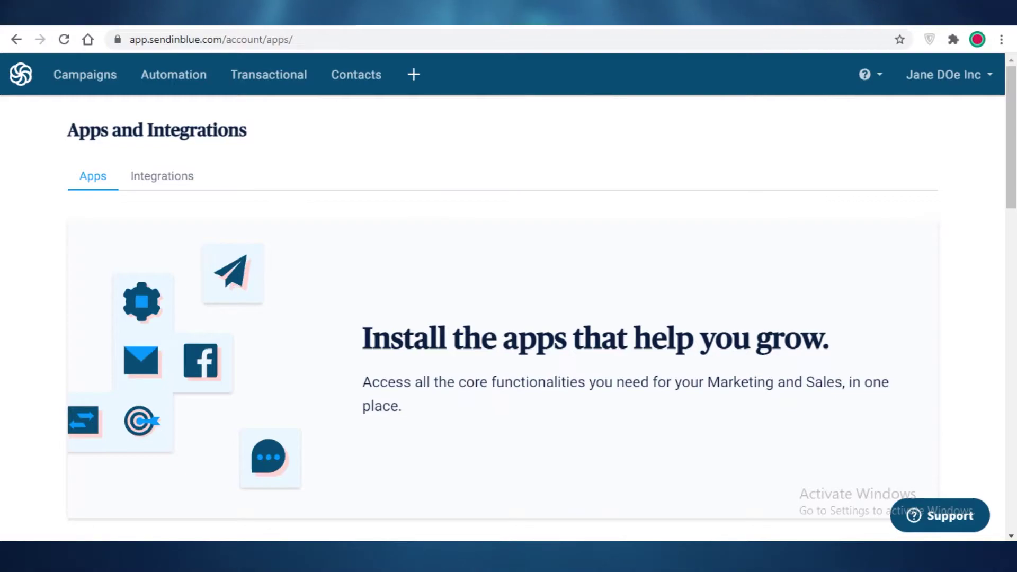
{"action": "left_click", "coordinate": [932, 74]}
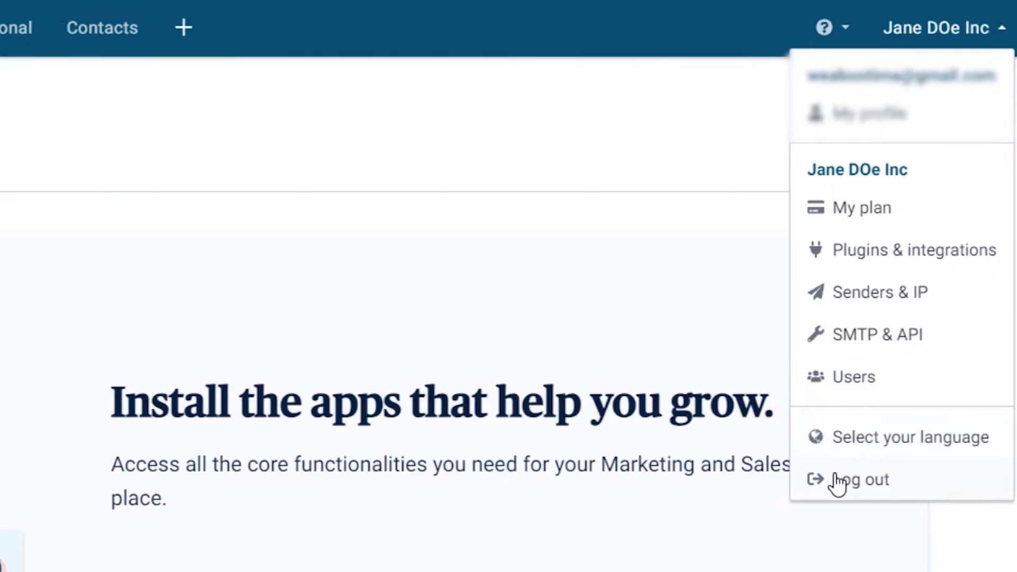
Close the account menu and go to Automation, briefly revisiting Email campaigns.
{"action": "left_click", "coordinate": [435, 311]}
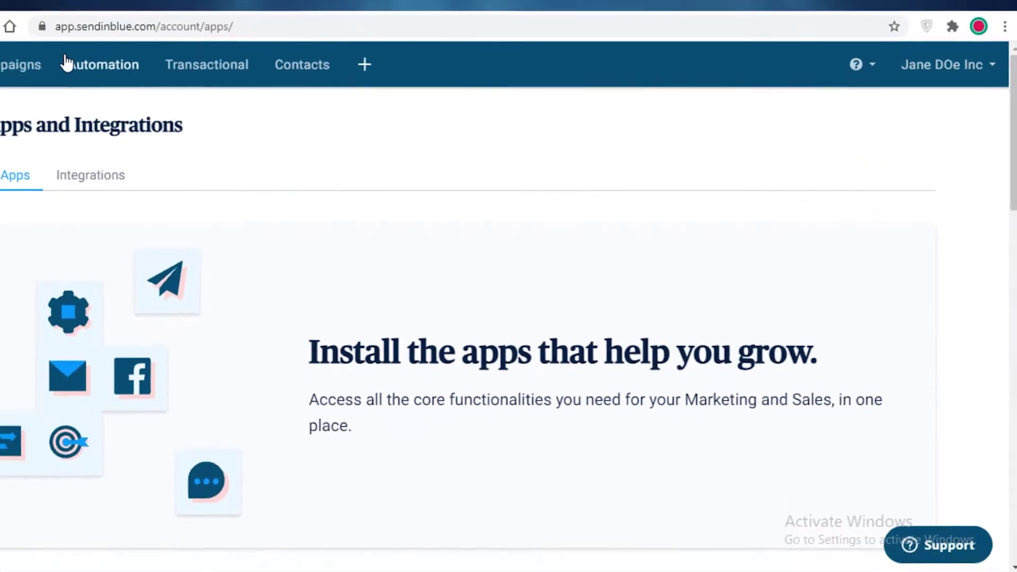
{"action": "left_click", "coordinate": [127, 71]}
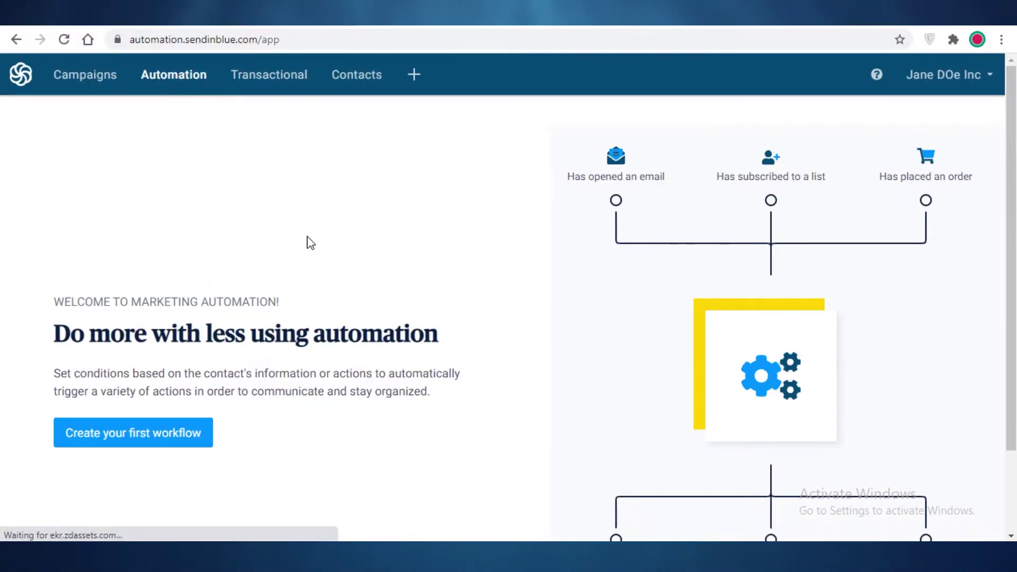
{"action": "scroll", "coordinate": [310, 242], "scroll_direction": "down", "scroll_amount": 2}
{"action": "scroll", "coordinate": [173, 128], "scroll_direction": "up", "scroll_amount": 2}
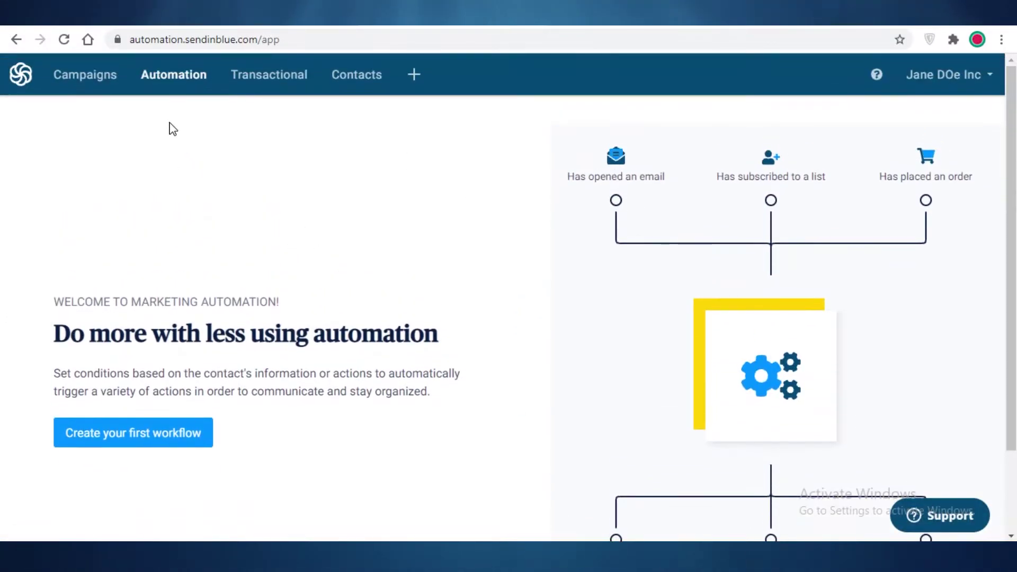
{"action": "left_click", "coordinate": [95, 75]}
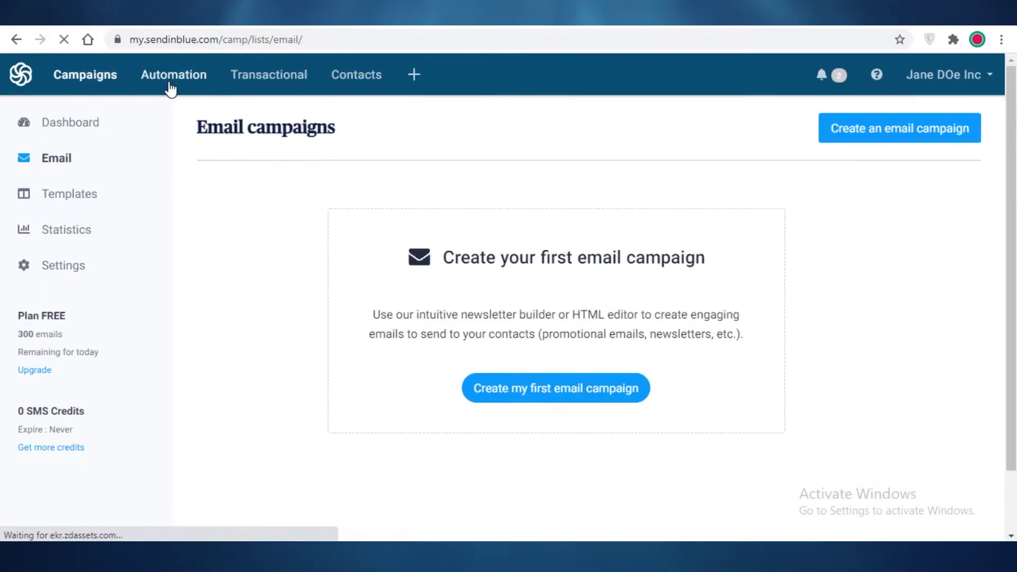
{"action": "left_click", "coordinate": [169, 85]}
Scroll through the marketing automation welcome page and its trigger-and-action diagram.
{"action": "scroll", "coordinate": [609, 228], "scroll_direction": "down", "scroll_amount": 2}
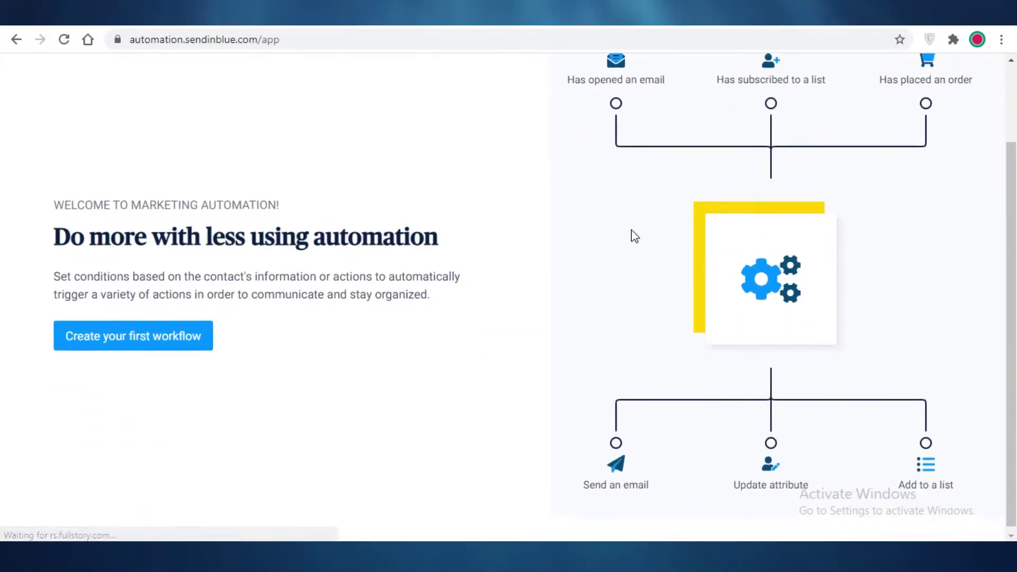
{"action": "scroll", "coordinate": [634, 235], "scroll_direction": "up", "scroll_amount": 2}
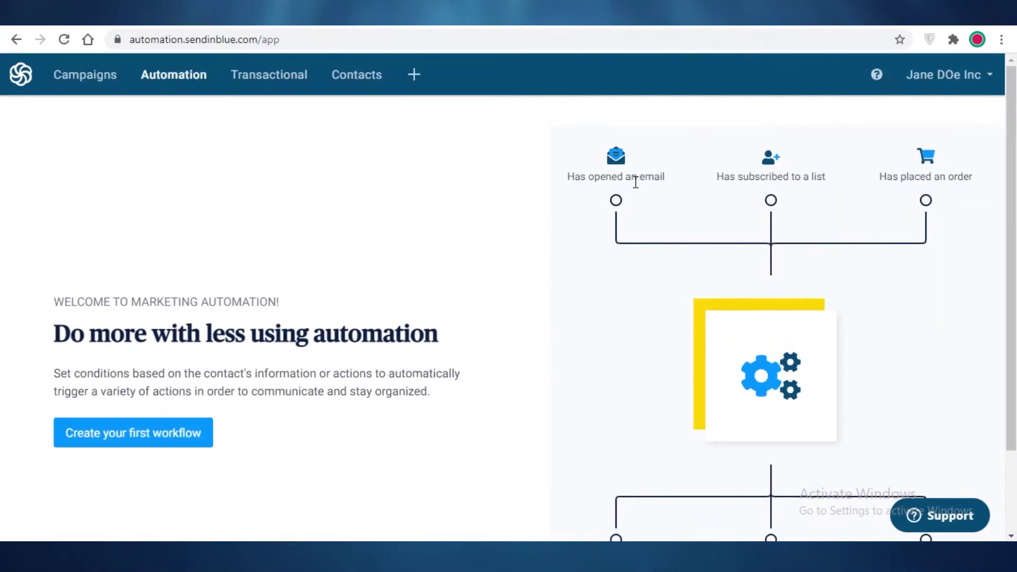
{"action": "scroll", "coordinate": [610, 202], "scroll_direction": "down", "scroll_amount": 2}
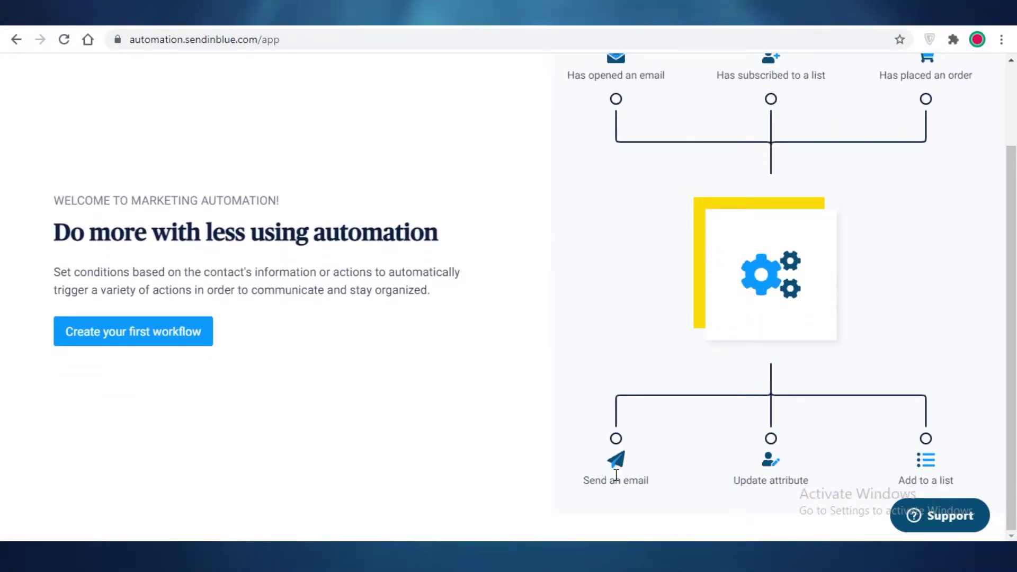
{"action": "scroll", "coordinate": [749, 230], "scroll_direction": "up", "scroll_amount": 2}
{"action": "scroll", "coordinate": [749, 252], "scroll_direction": "down", "scroll_amount": 2}
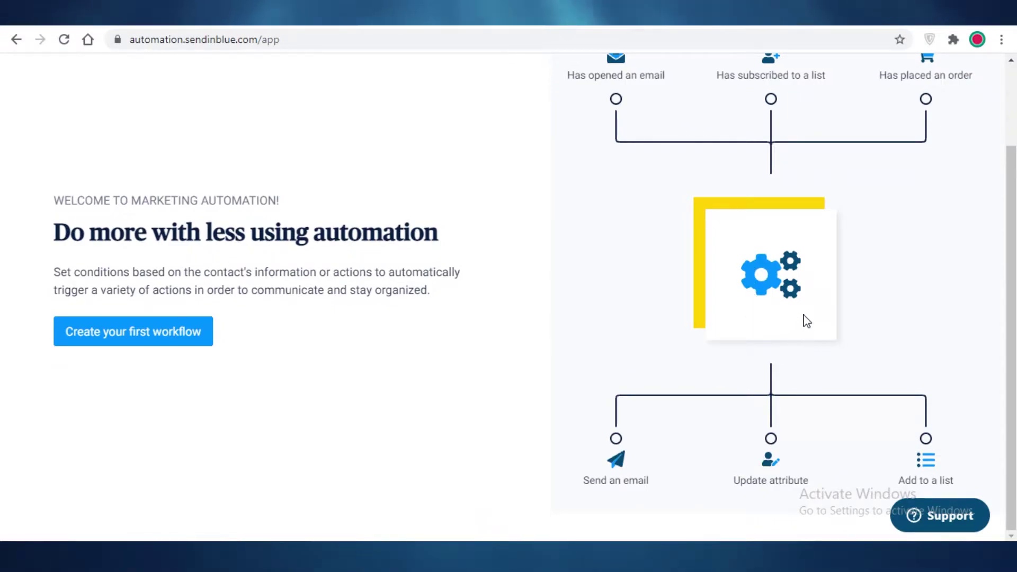
{"action": "scroll", "coordinate": [804, 320], "scroll_direction": "up", "scroll_amount": 2}
{"action": "scroll", "coordinate": [928, 221], "scroll_direction": "down", "scroll_amount": 2}
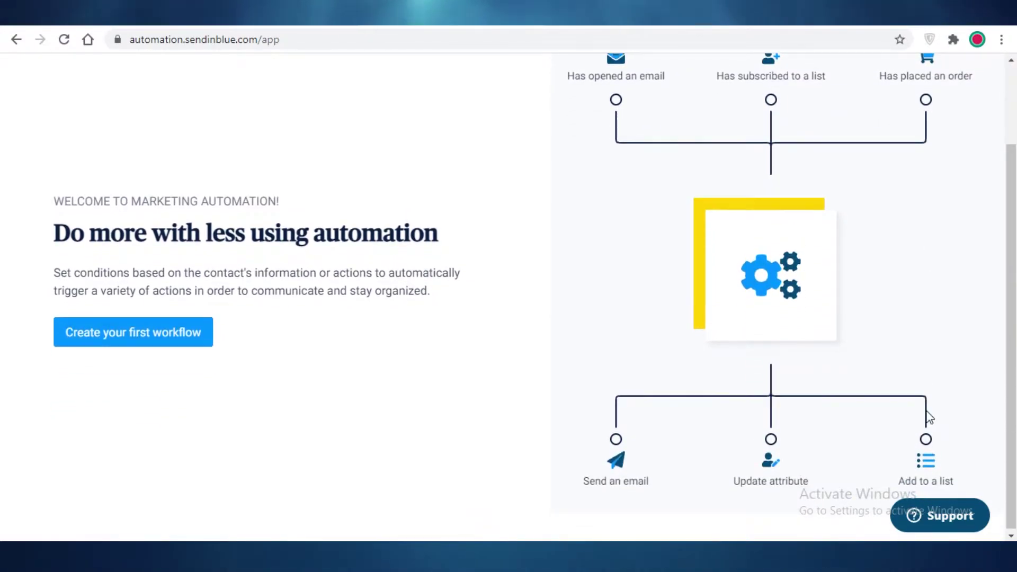
{"action": "scroll", "coordinate": [928, 418], "scroll_direction": "up", "scroll_amount": 2}
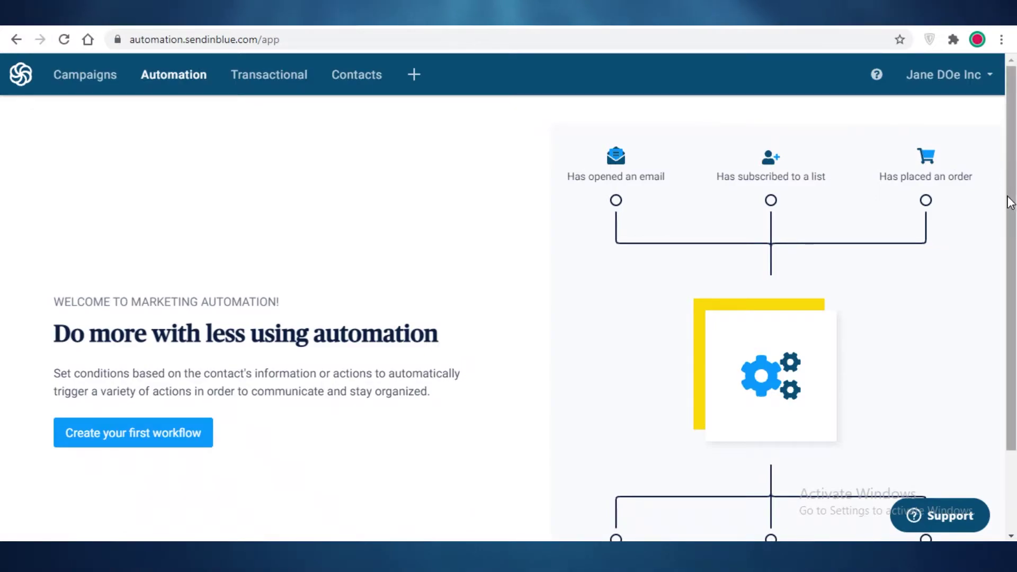
{"action": "scroll", "coordinate": [990, 241], "scroll_direction": "down", "scroll_amount": 2}
{"action": "scroll", "coordinate": [868, 324], "scroll_direction": "up", "scroll_amount": 2}
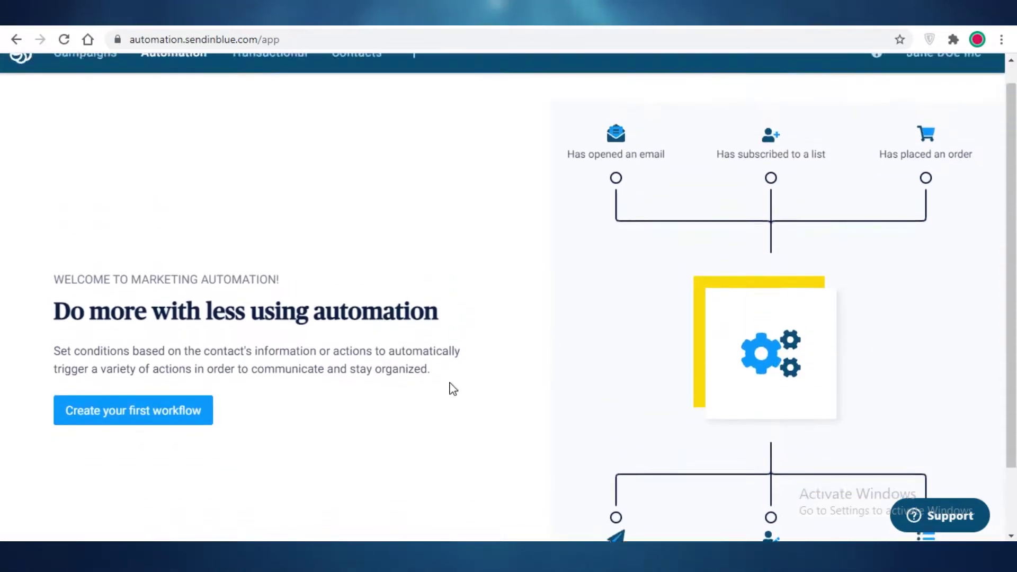
{"action": "scroll", "coordinate": [452, 389], "scroll_direction": "down", "scroll_amount": 2}
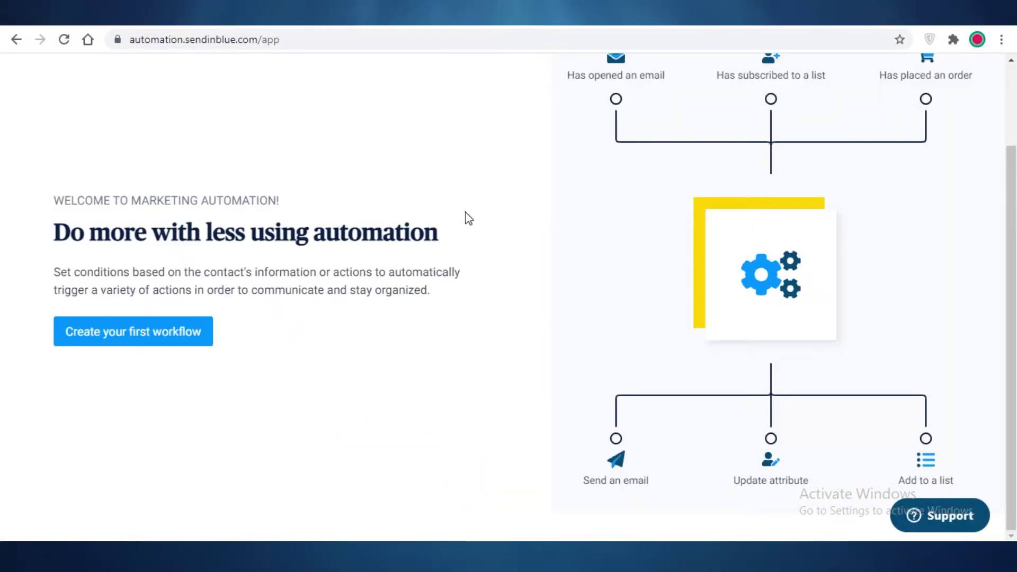
{"action": "scroll", "coordinate": [453, 268], "scroll_direction": "up", "scroll_amount": 2}
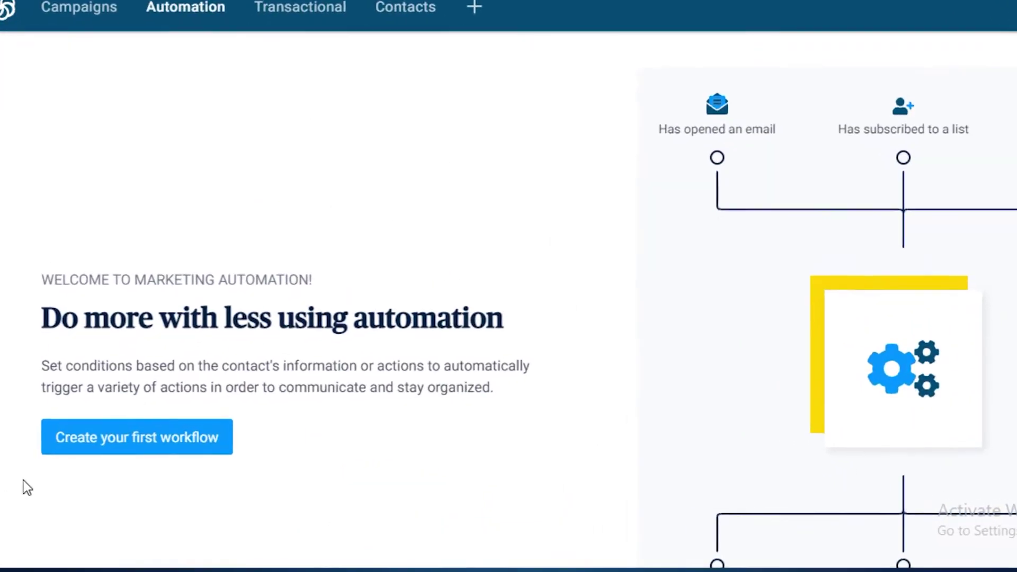
{"action": "left_click", "coordinate": [62, 451]}
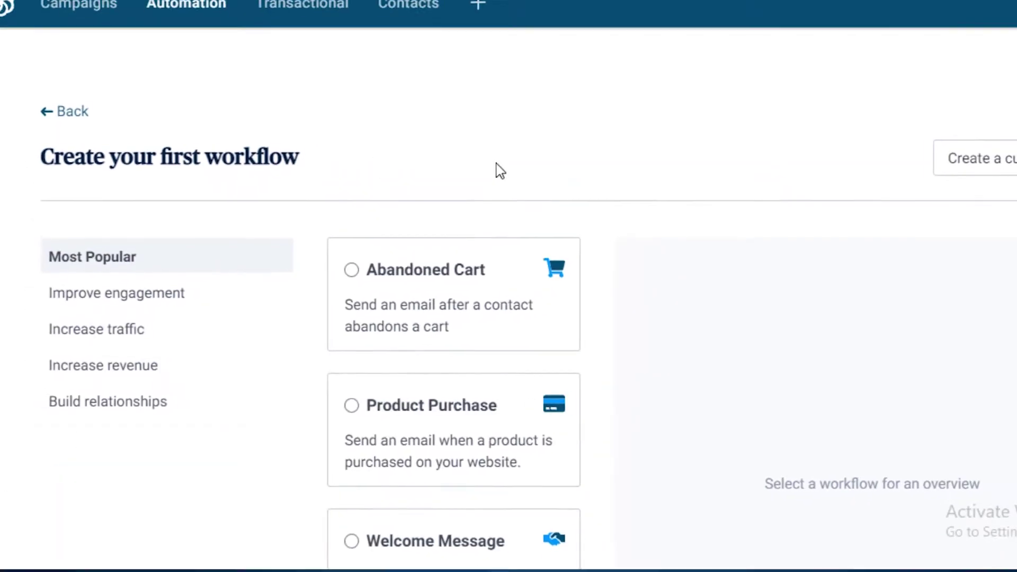
{"action": "scroll", "coordinate": [302, 249], "scroll_direction": "down", "scroll_amount": 5}
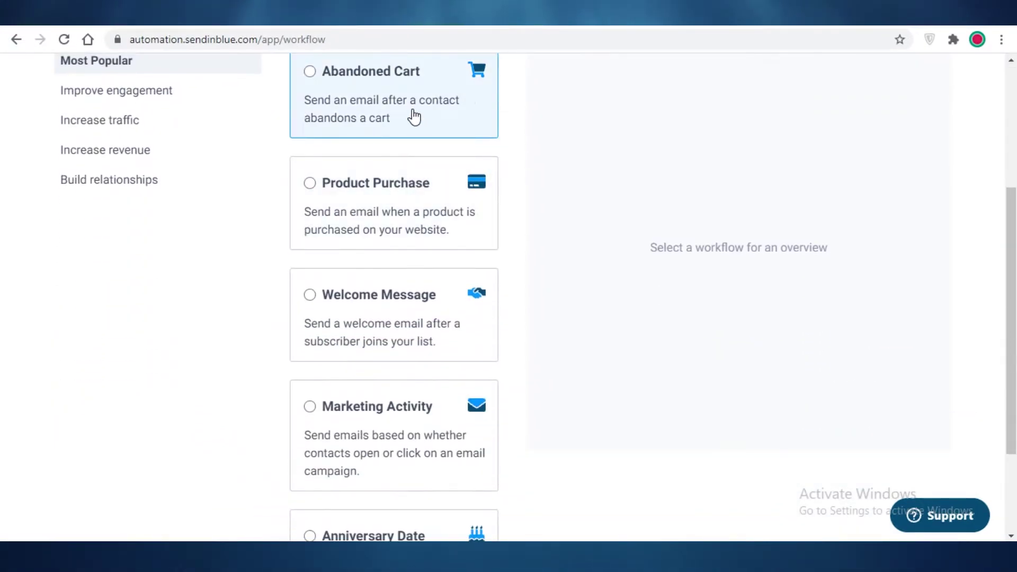
{"action": "scroll", "coordinate": [384, 368], "scroll_direction": "down", "scroll_amount": 3}
{"action": "scroll", "coordinate": [338, 422], "scroll_direction": "up", "scroll_amount": 1}
{"action": "scroll", "coordinate": [345, 418], "scroll_direction": "down", "scroll_amount": 1}
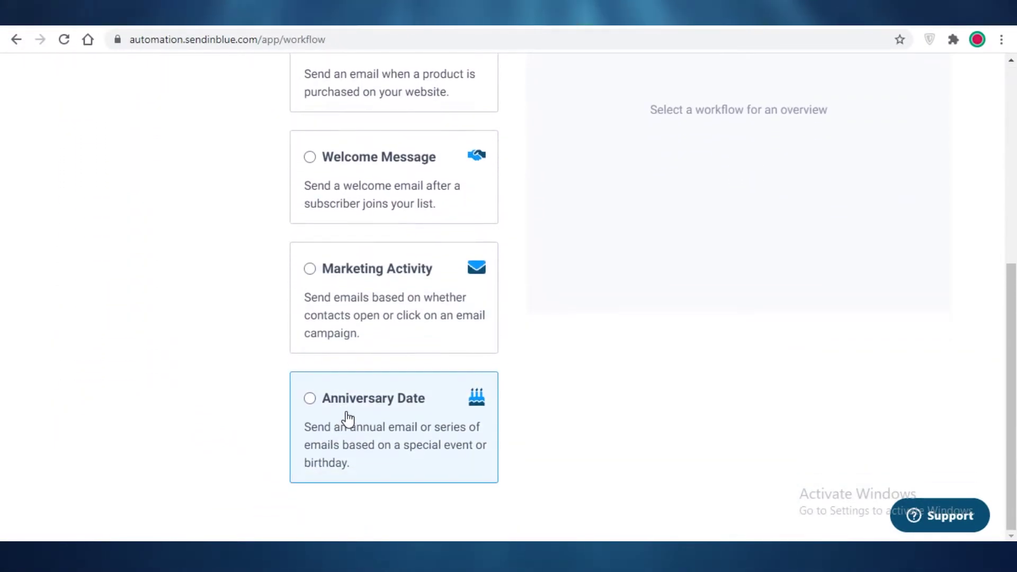
{"action": "scroll", "coordinate": [353, 422], "scroll_direction": "up", "scroll_amount": 4}
{"action": "scroll", "coordinate": [353, 422], "scroll_direction": "up", "scroll_amount": 1}
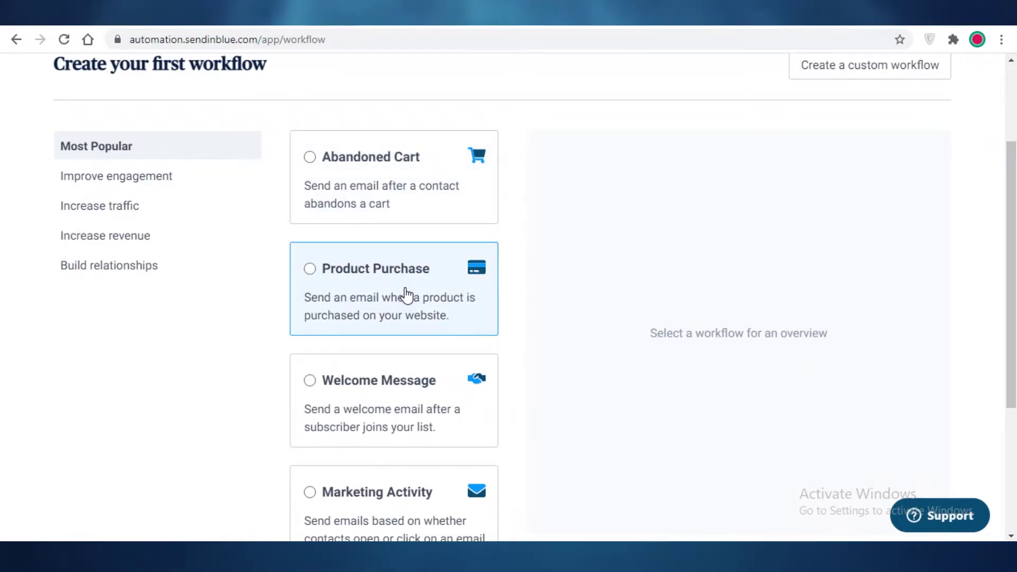
{"action": "scroll", "coordinate": [406, 294], "scroll_direction": "down", "scroll_amount": 3}
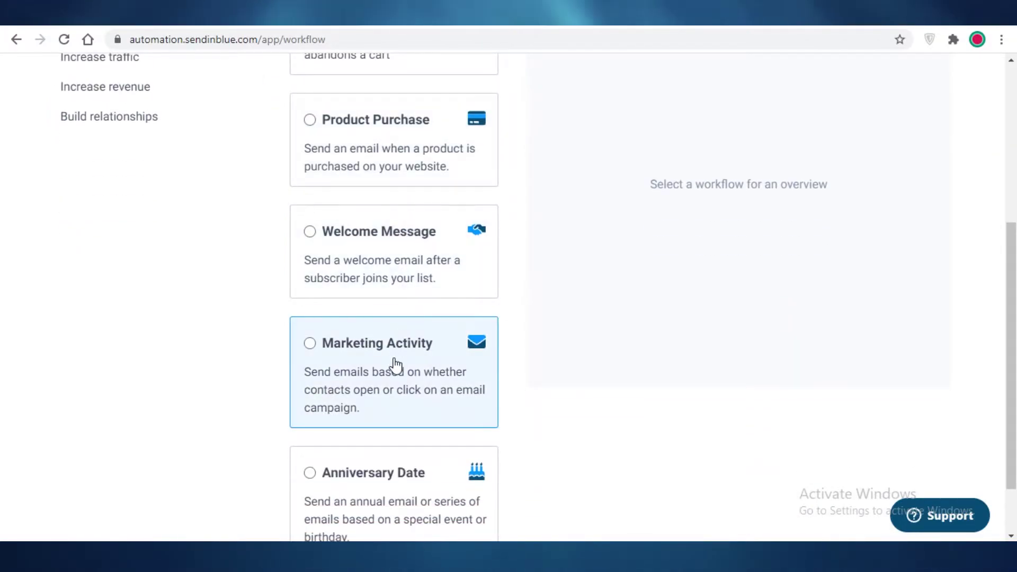
{"action": "scroll", "coordinate": [396, 364], "scroll_direction": "down", "scroll_amount": 2}
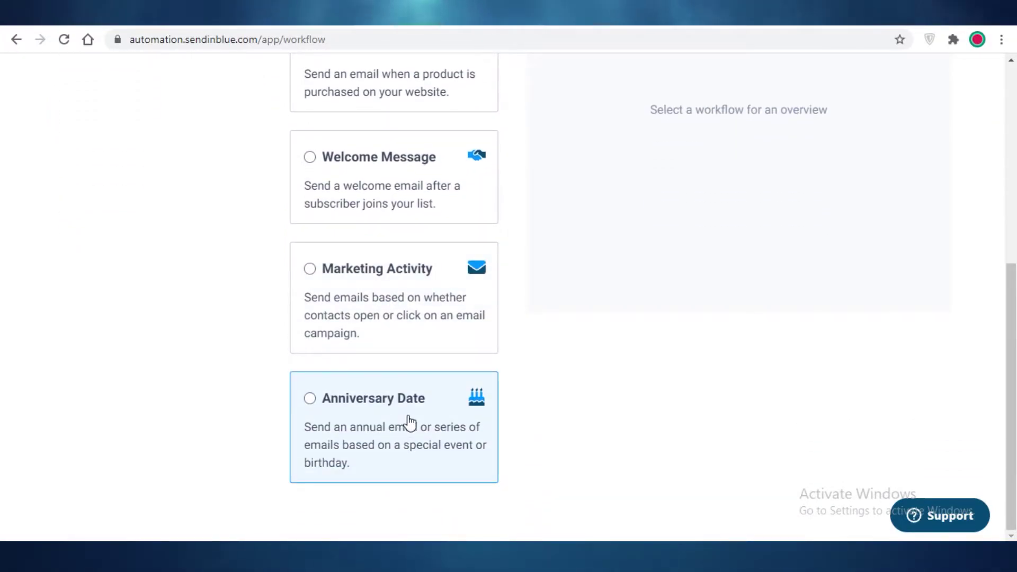
{"action": "scroll", "coordinate": [456, 132], "scroll_direction": "up", "scroll_amount": 6}
{"action": "scroll", "coordinate": [461, 216], "scroll_direction": "down", "scroll_amount": 6}
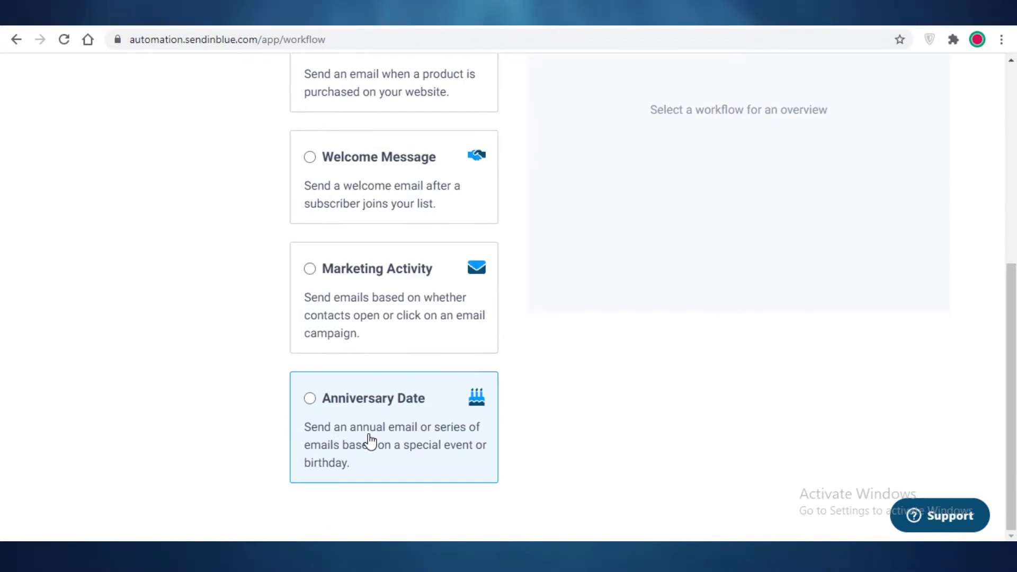
{"action": "scroll", "coordinate": [370, 439], "scroll_direction": "up", "scroll_amount": 6}
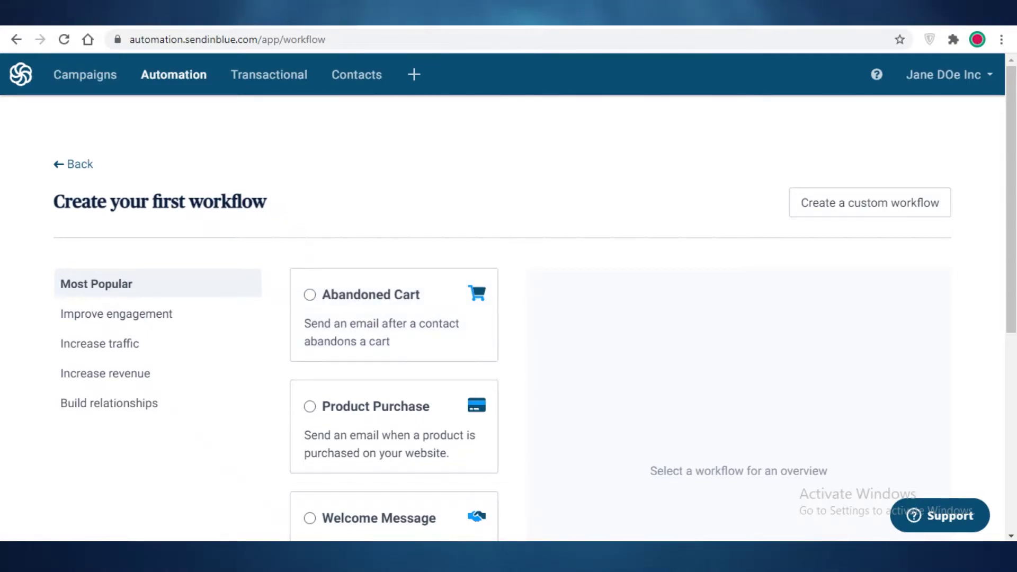
Load mailchimp.com/pricing/marketing in a new tab and view its Premium, Standard, Essentials and Free plans.
{"action": "left_click", "coordinate": [742, 21]}
{"action": "type", "text": "ma"}
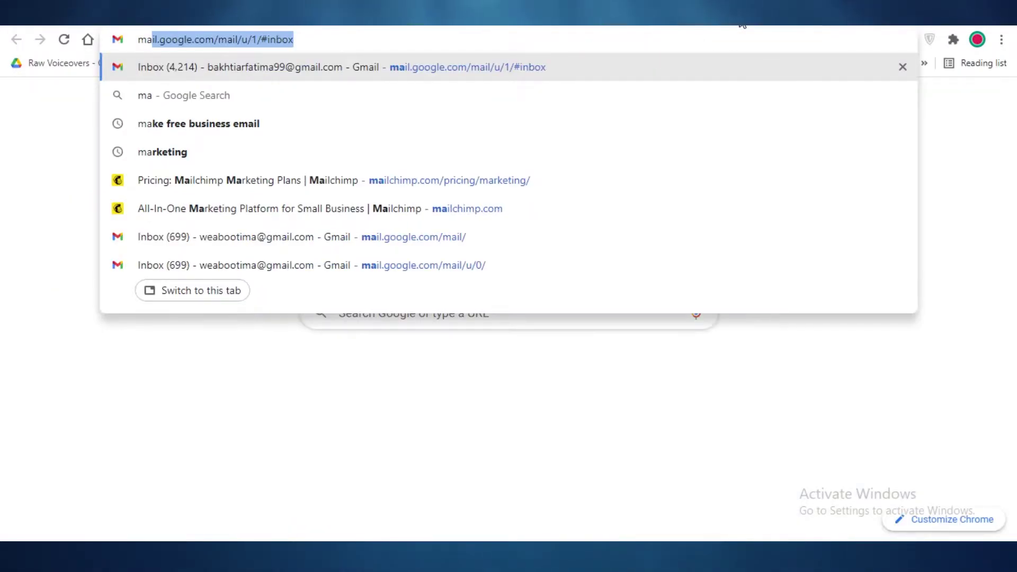
{"action": "left_click", "coordinate": [453, 186]}
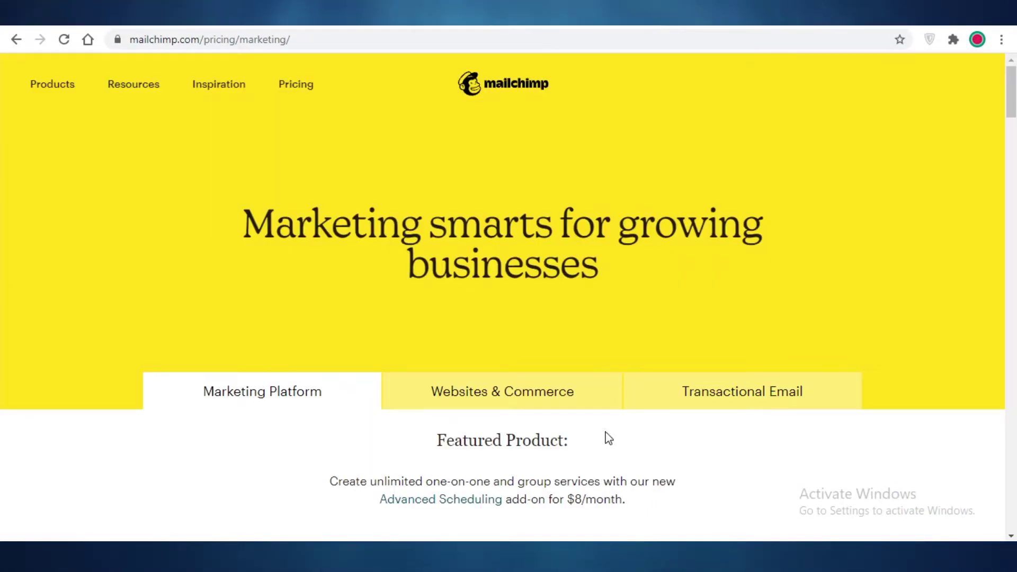
{"action": "scroll", "coordinate": [226, 268], "scroll_direction": "down", "scroll_amount": 10}
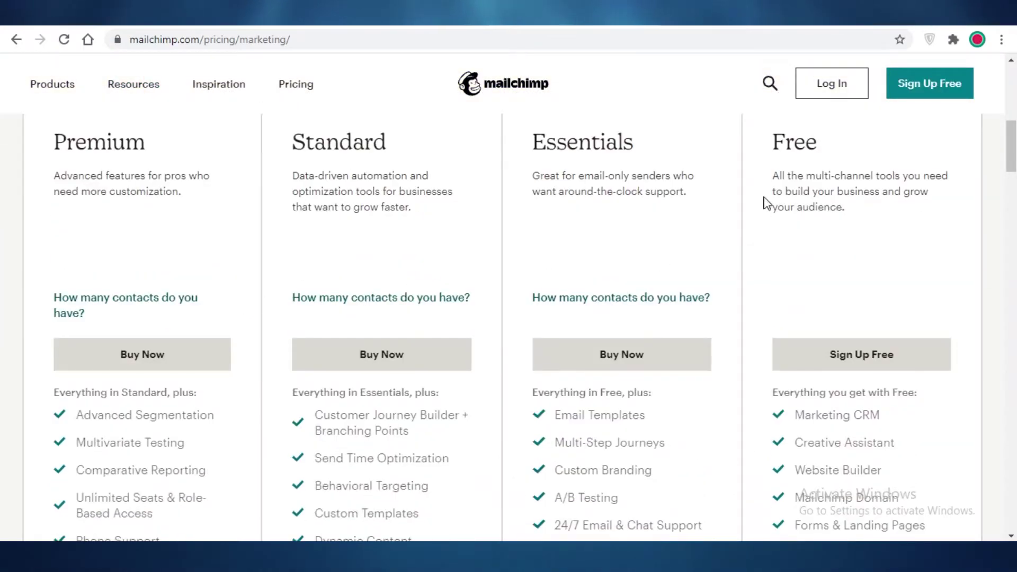
{"action": "scroll", "coordinate": [764, 202], "scroll_direction": "down", "scroll_amount": 7}
{"action": "scroll", "coordinate": [756, 175], "scroll_direction": "up", "scroll_amount": 2}
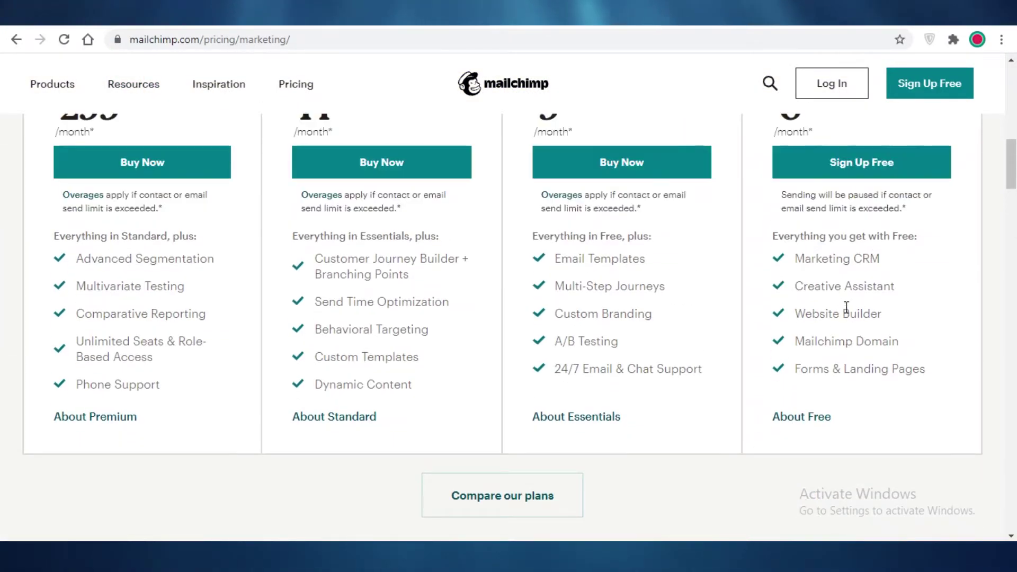
{"action": "scroll", "coordinate": [848, 328], "scroll_direction": "up", "scroll_amount": 7}
{"action": "scroll", "coordinate": [858, 364], "scroll_direction": "down", "scroll_amount": 5}
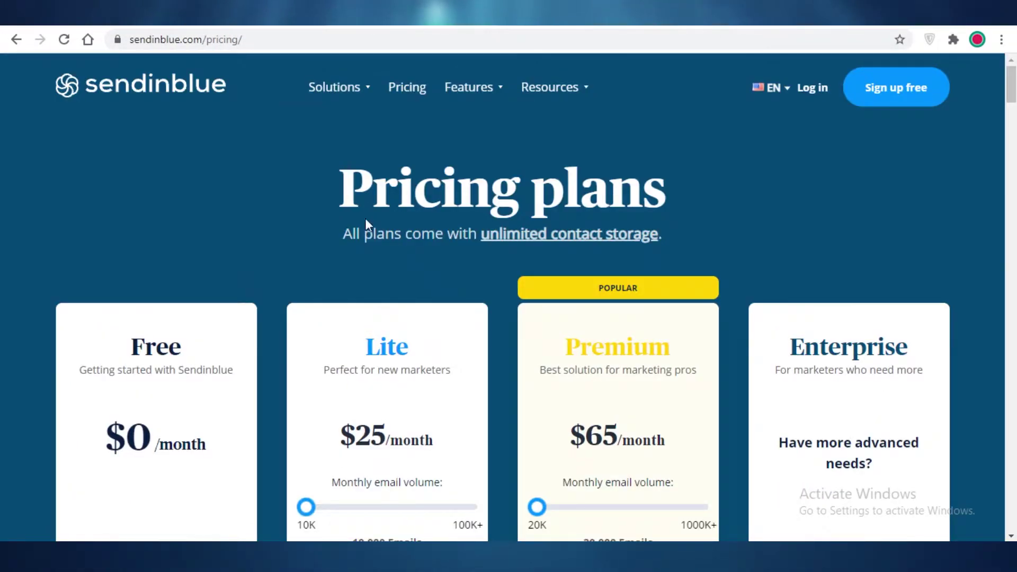
{"action": "scroll", "coordinate": [365, 222], "scroll_direction": "down", "scroll_amount": 5}
{"action": "scroll", "coordinate": [103, 393], "scroll_direction": "up", "scroll_amount": 1}
{"action": "scroll", "coordinate": [79, 344], "scroll_direction": "down", "scroll_amount": 4}
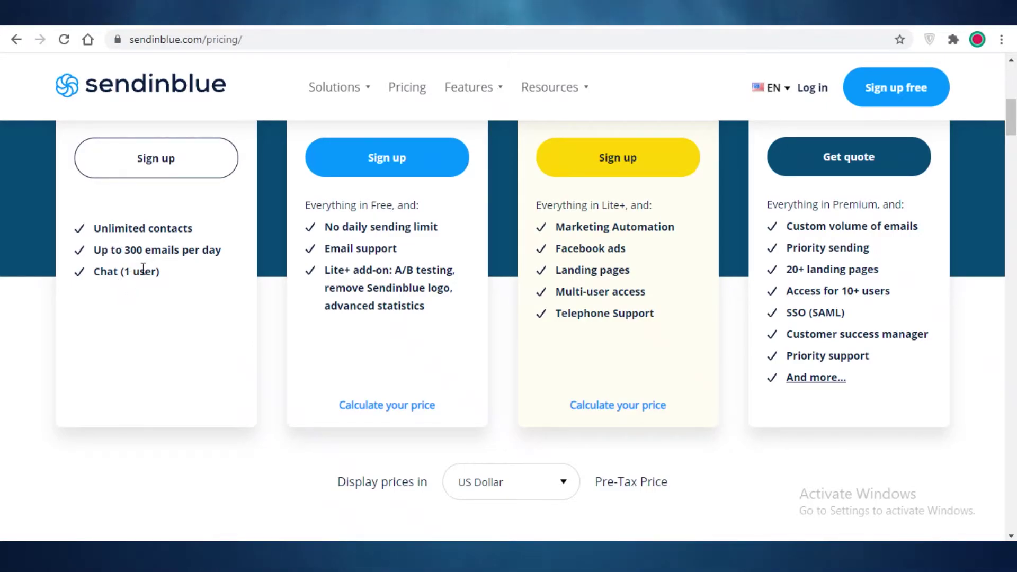
{"action": "key", "text": "ctrl+Tab"}
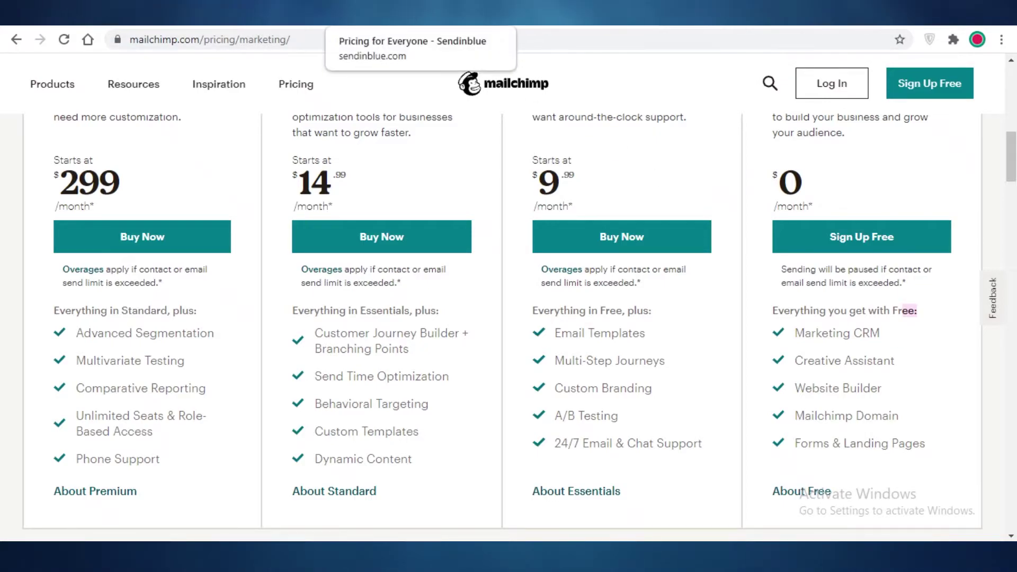
{"action": "key", "text": "ctrl+Tab"}
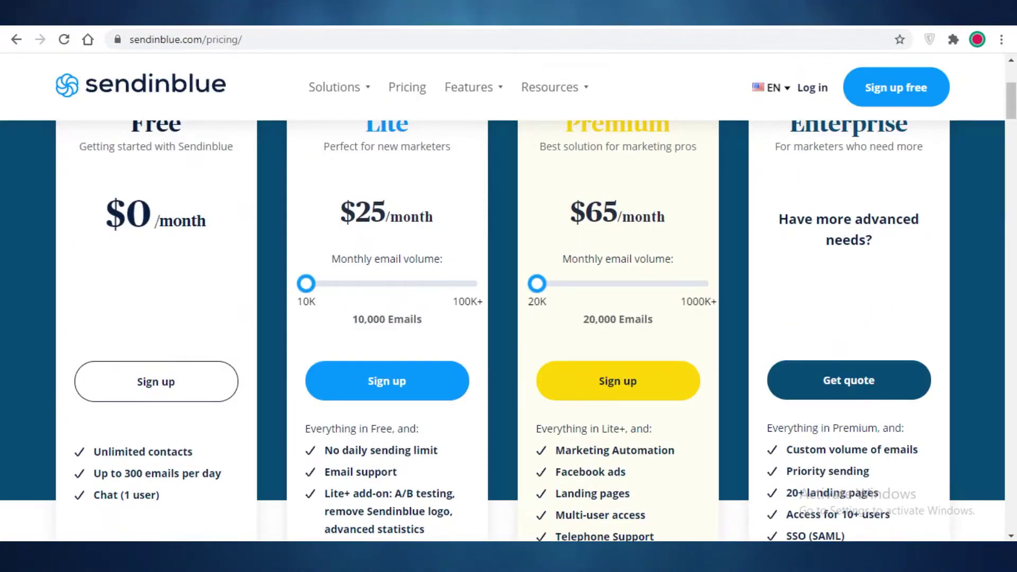
{"action": "scroll", "coordinate": [191, 321], "scroll_direction": "down", "scroll_amount": 3}
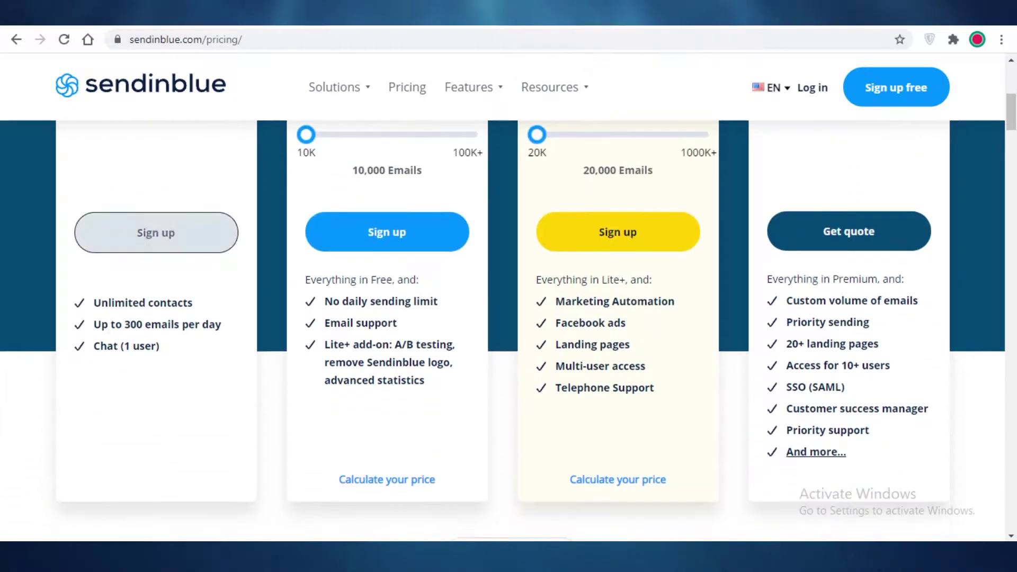
{"action": "key", "text": "ctrl+Tab"}
{"action": "scroll", "coordinate": [835, 352], "scroll_direction": "down", "scroll_amount": 4}
{"action": "scroll", "coordinate": [878, 374], "scroll_direction": "up", "scroll_amount": 4}
{"action": "scroll", "coordinate": [840, 322], "scroll_direction": "down", "scroll_amount": 2}
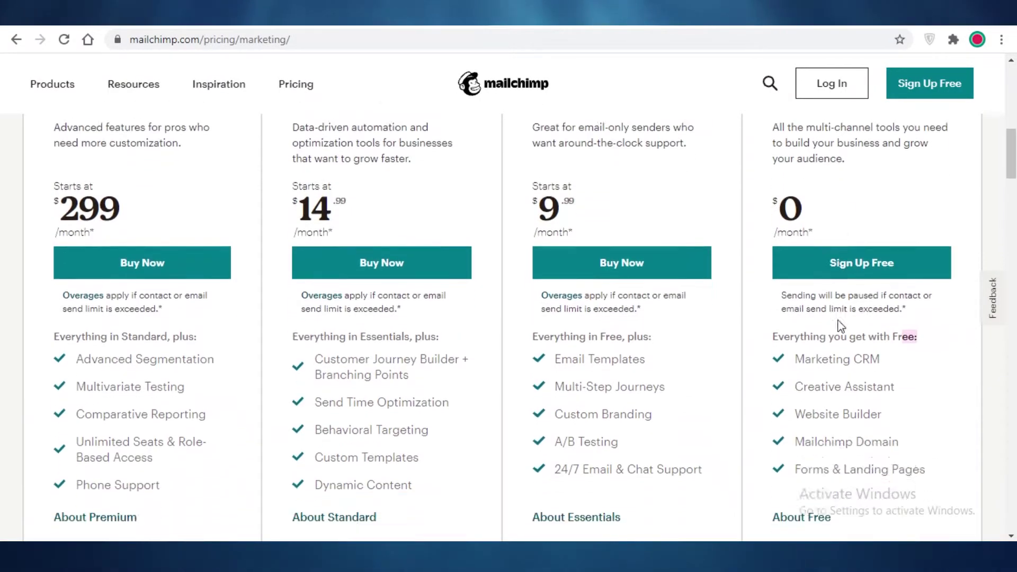
{"action": "scroll", "coordinate": [602, 320], "scroll_direction": "up", "scroll_amount": 5}
{"action": "key", "text": "ctrl+Tab"}
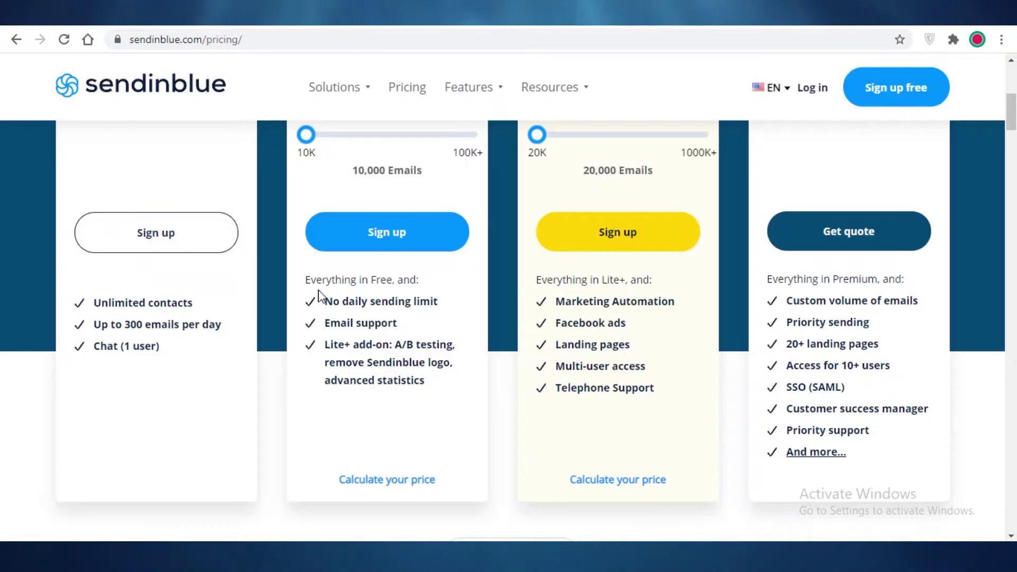
{"action": "scroll", "coordinate": [320, 295], "scroll_direction": "up", "scroll_amount": 5}
{"action": "scroll", "coordinate": [241, 249], "scroll_direction": "up", "scroll_amount": 1}
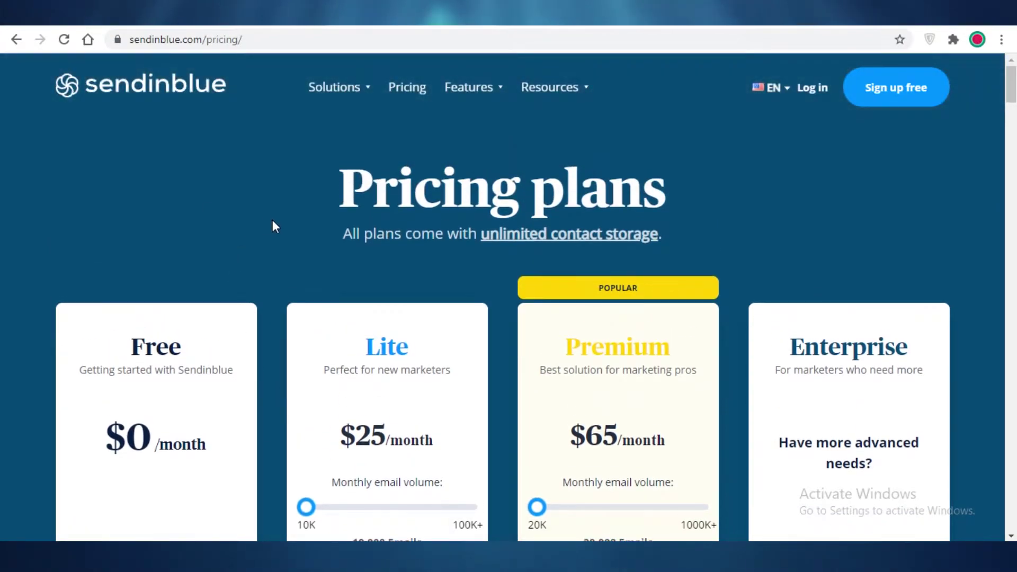
{"action": "scroll", "coordinate": [257, 246], "scroll_direction": "down", "scroll_amount": 3}
{"action": "scroll", "coordinate": [202, 318], "scroll_direction": "down", "scroll_amount": 4}
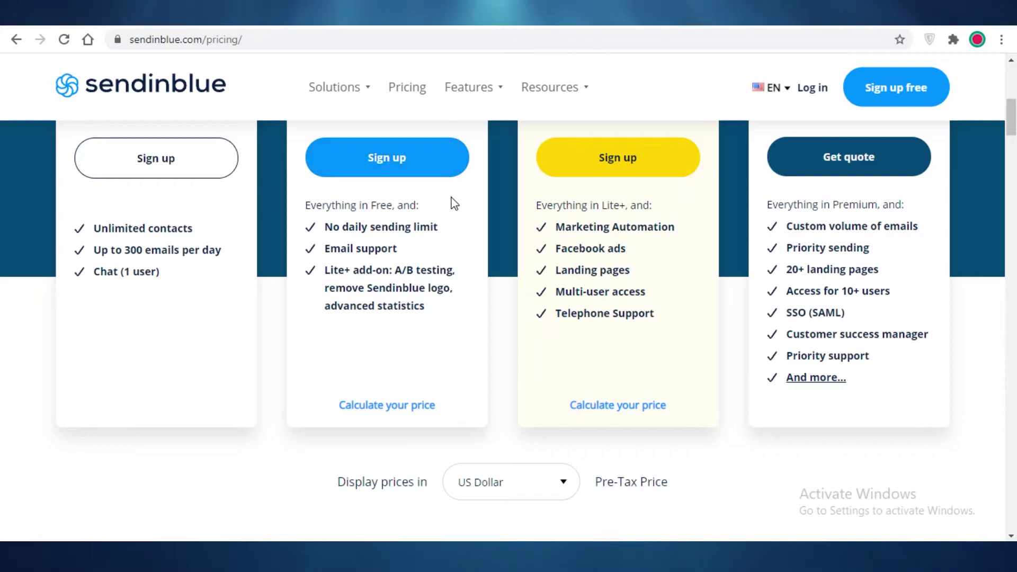
{"action": "scroll", "coordinate": [438, 229], "scroll_direction": "up", "scroll_amount": 4}
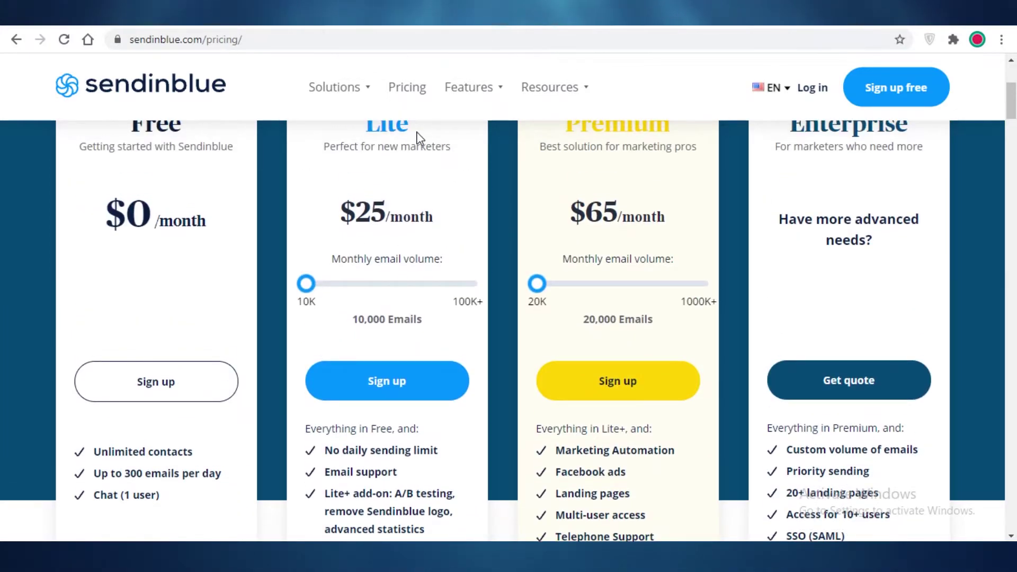
{"action": "left_click", "coordinate": [325, 36]}
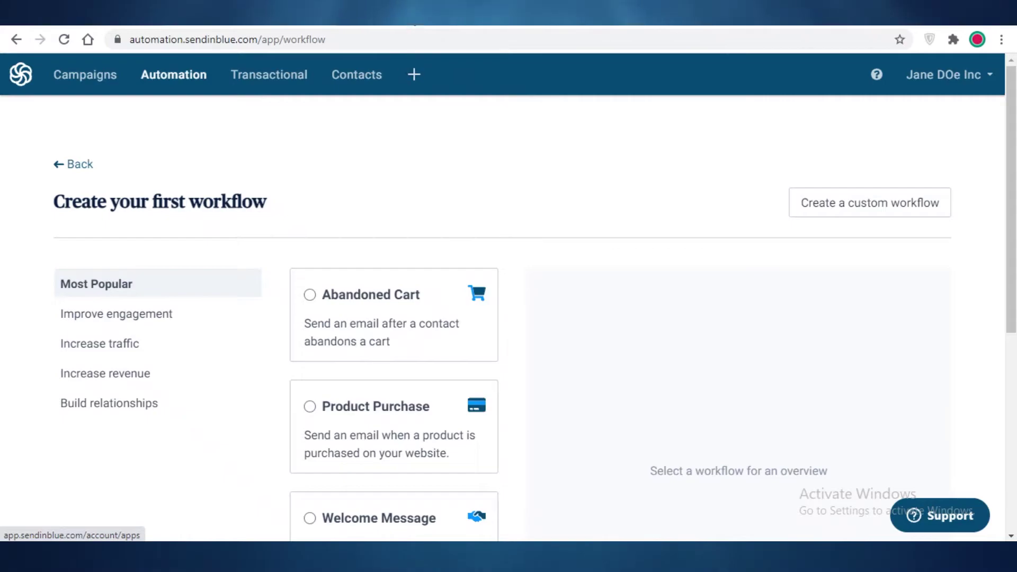
Return to the Sendinblue pricing page and highlight the Lite plan's price.
{"action": "key", "text": "ctrl+Tab"}
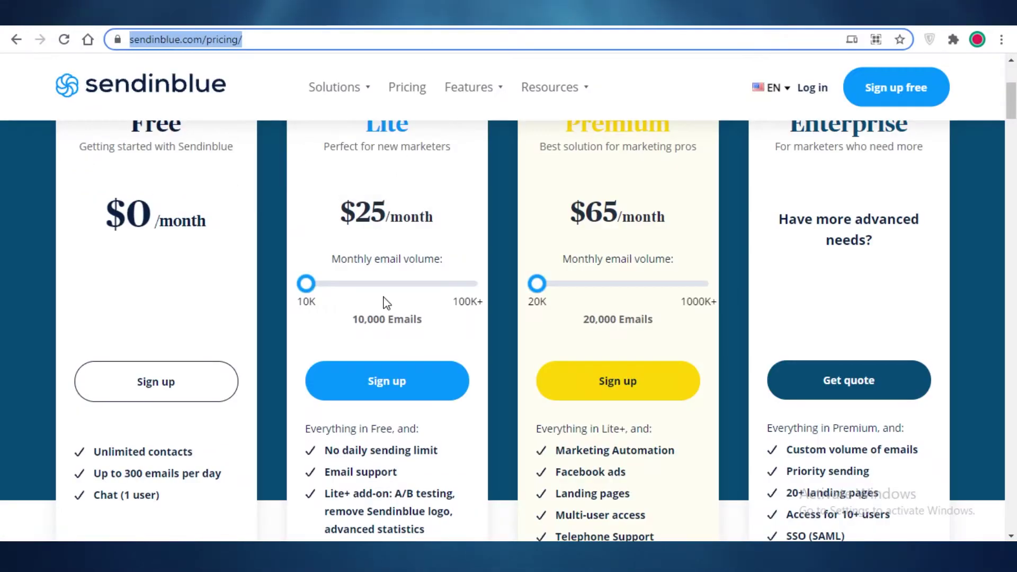
{"action": "scroll", "coordinate": [387, 303], "scroll_direction": "up", "scroll_amount": 3}
{"action": "left_click_drag", "start_coordinate": [305, 432], "coordinate": [384, 453]}
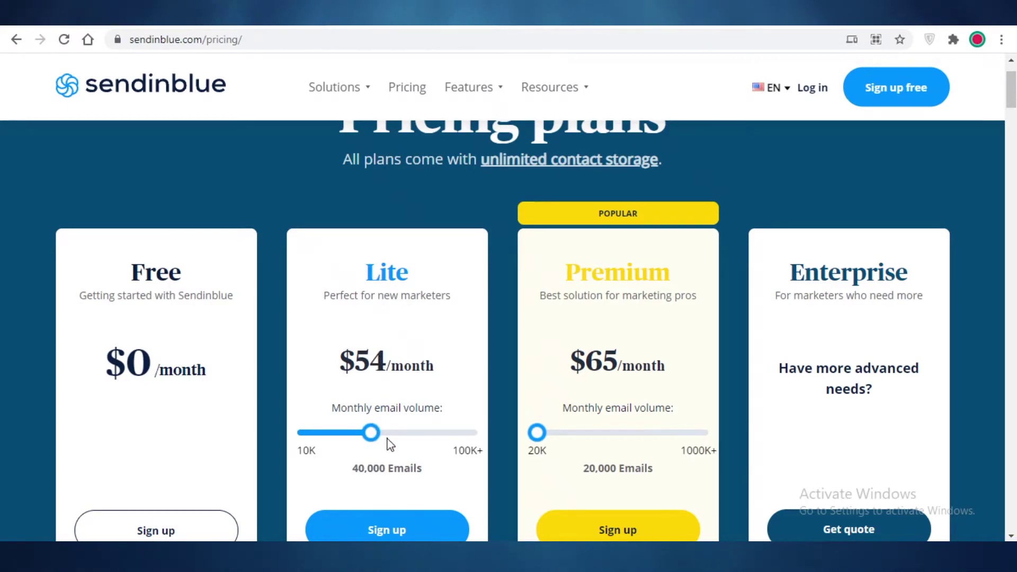
{"action": "scroll", "coordinate": [376, 325], "scroll_direction": "down", "scroll_amount": 7}
{"action": "scroll", "coordinate": [377, 325], "scroll_direction": "up", "scroll_amount": 4}
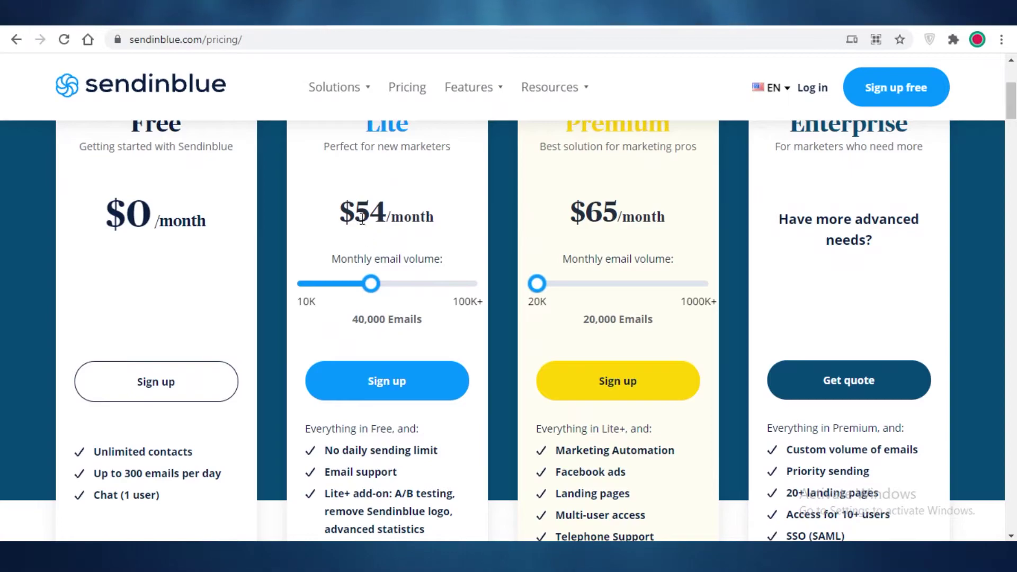
{"action": "left_click_drag", "start_coordinate": [356, 212], "coordinate": [399, 240]}
{"action": "scroll", "coordinate": [371, 228], "scroll_direction": "down", "scroll_amount": 3}
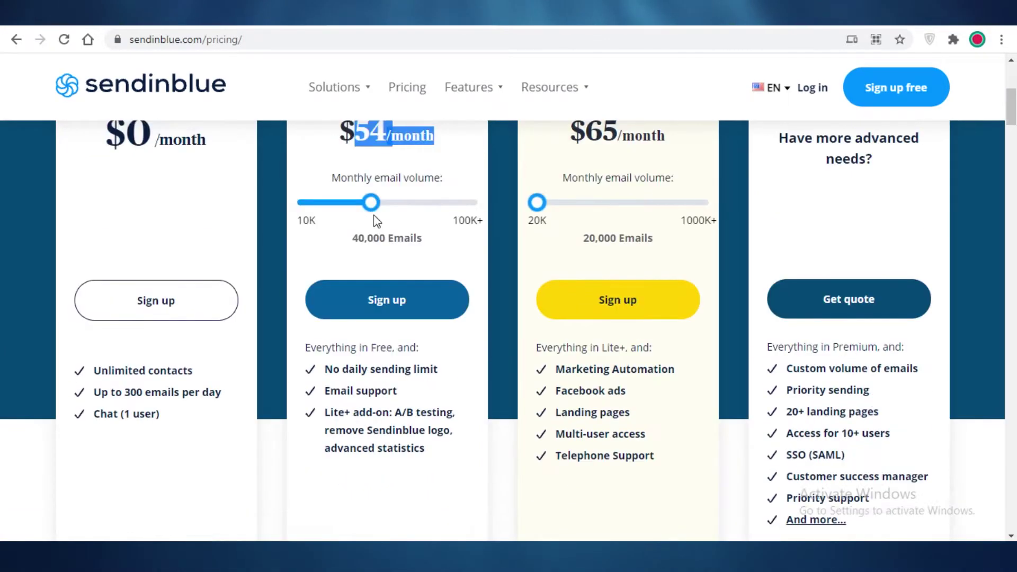
{"action": "scroll", "coordinate": [347, 223], "scroll_direction": "up", "scroll_amount": 4}
Raise the Premium plan to 40,000 emails a month, priced at $79/month.
{"action": "left_click", "coordinate": [380, 221]}
{"action": "scroll", "coordinate": [374, 256], "scroll_direction": "down", "scroll_amount": 2}
{"action": "scroll", "coordinate": [642, 245], "scroll_direction": "up", "scroll_amount": 3}
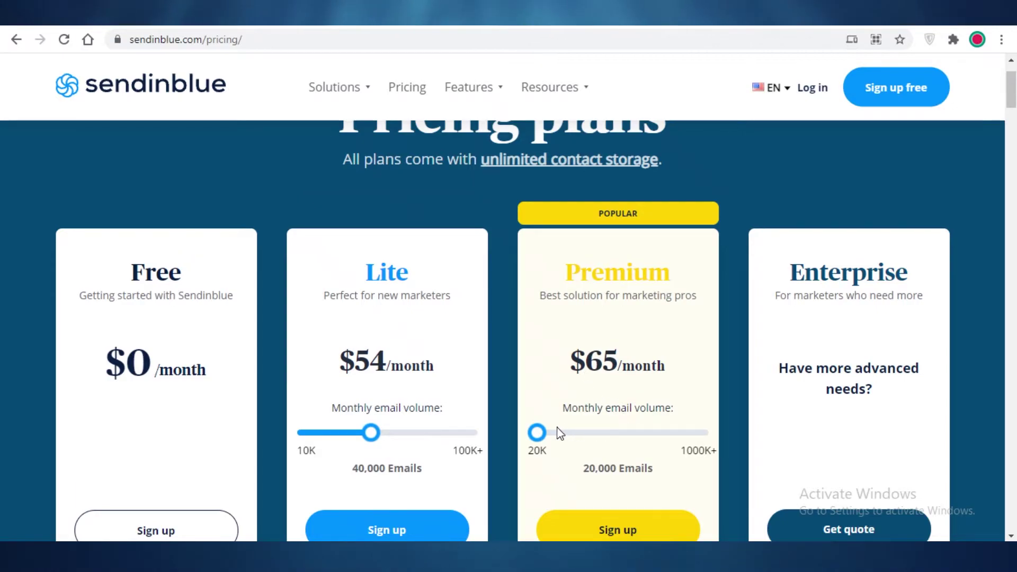
{"action": "left_click_drag", "start_coordinate": [538, 433], "coordinate": [554, 433]}
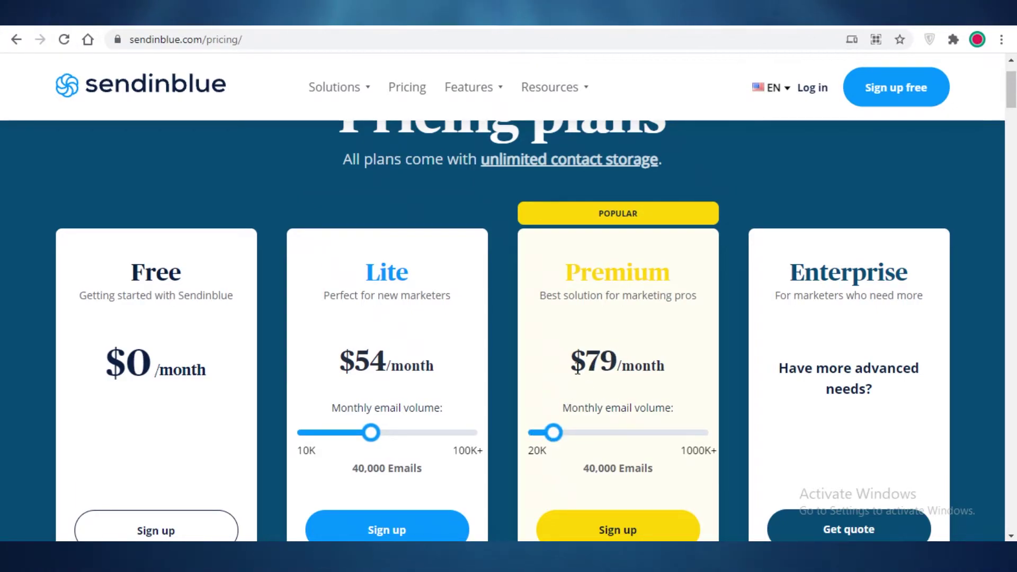
{"action": "left_click", "coordinate": [604, 363]}
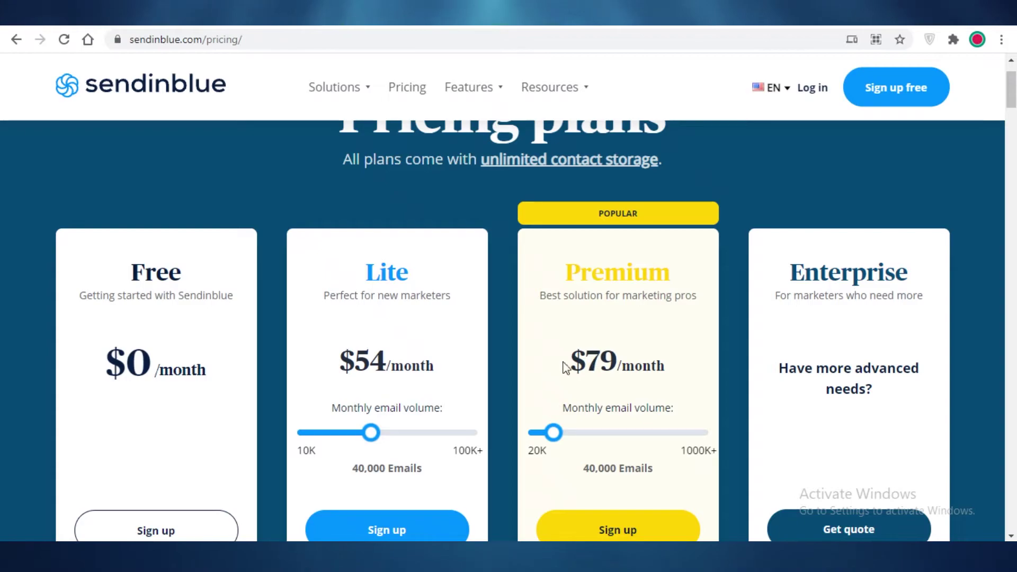
Highlight Mailchimp's Premium $299/month price, then return to Sendinblue's pricing tab.
{"action": "left_click", "coordinate": [641, 15]}
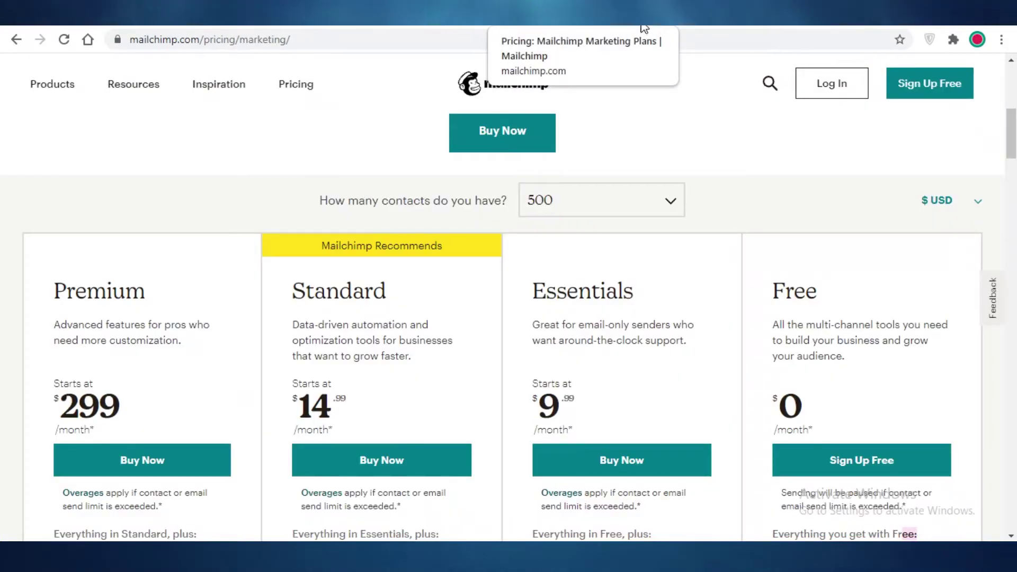
{"action": "scroll", "coordinate": [86, 233], "scroll_direction": "down", "scroll_amount": 4}
{"action": "scroll", "coordinate": [87, 233], "scroll_direction": "up", "scroll_amount": 2}
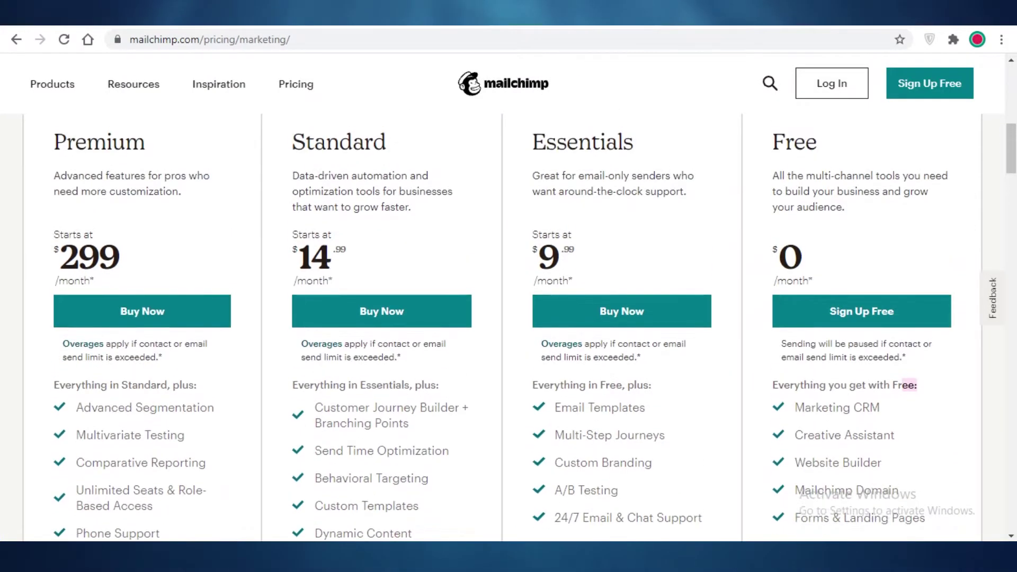
{"action": "key", "text": "ctrl+shift+Tab"}
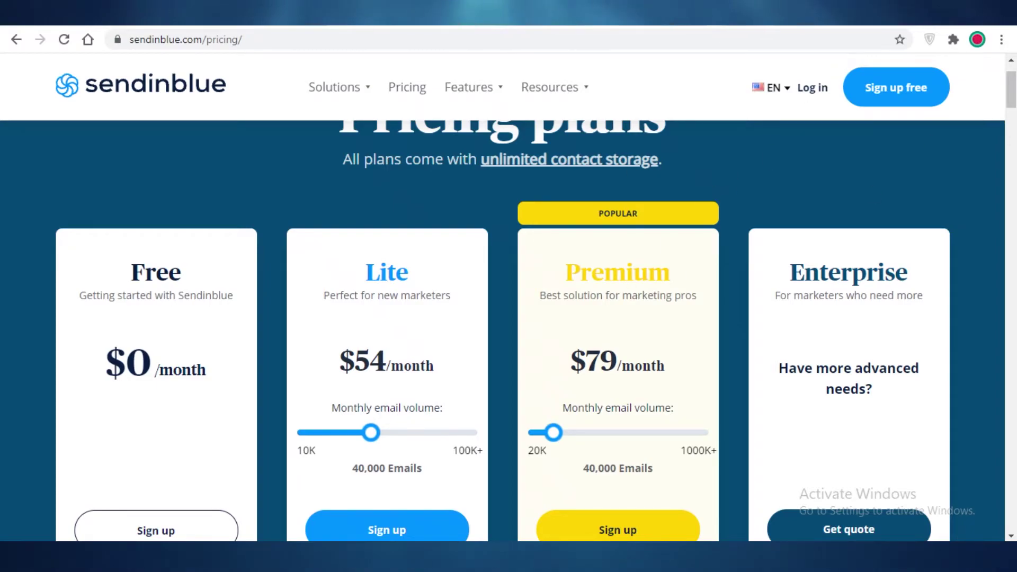
{"action": "key", "text": "ctrl+Tab"}
{"action": "key", "text": "ctrl+shift+Tab"}
{"action": "key", "text": "ctrl+Tab"}
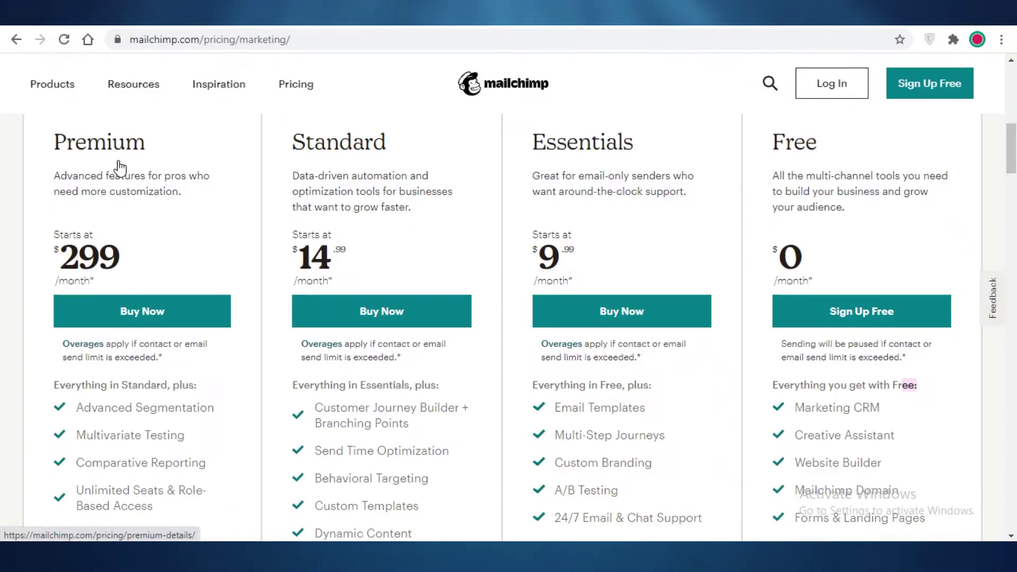
{"action": "left_click_drag", "start_coordinate": [52, 135], "coordinate": [145, 271]}
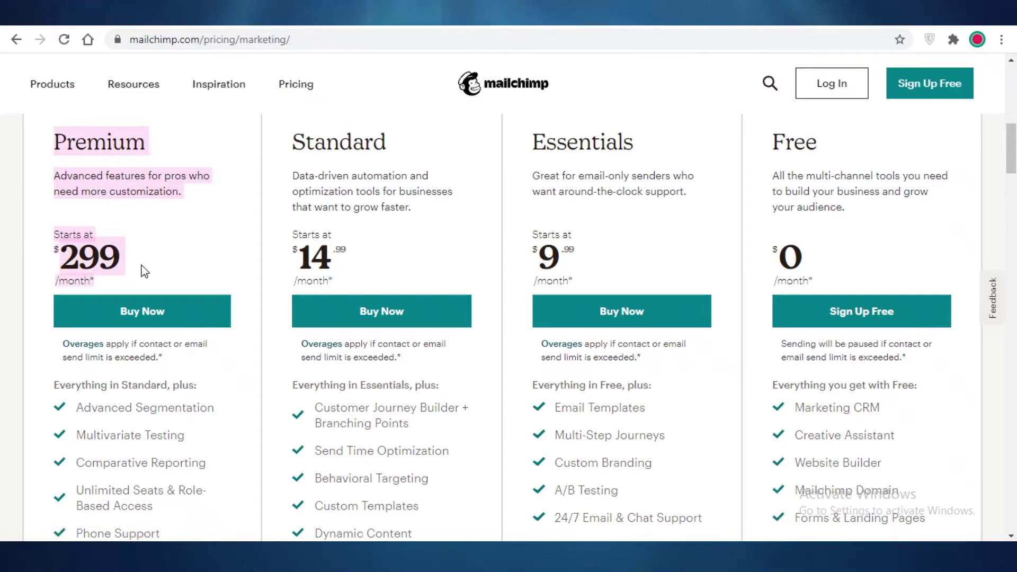
{"action": "left_click", "coordinate": [109, 265]}
{"action": "double_click", "coordinate": [118, 268]}
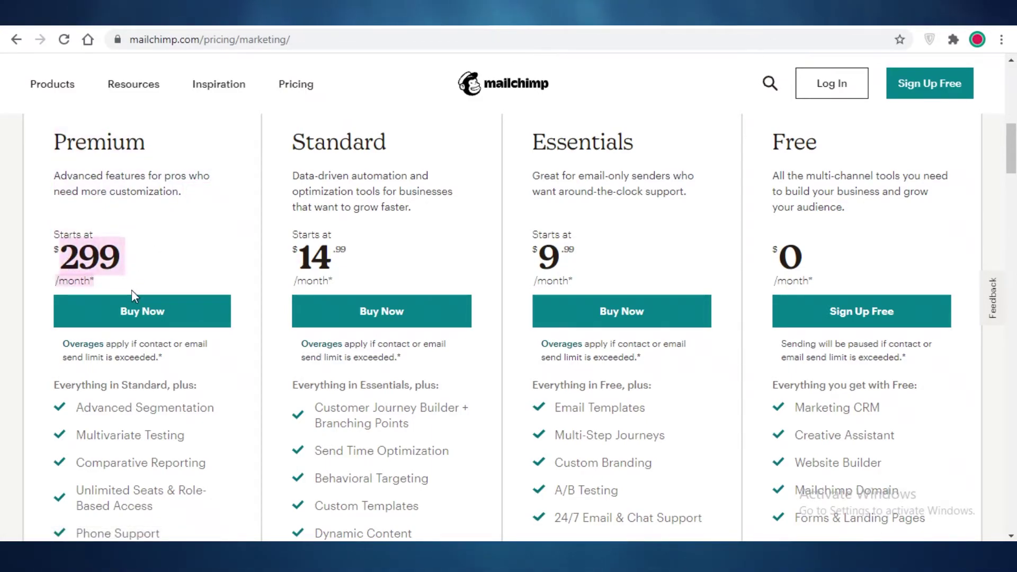
{"action": "key", "text": "ctrl+Tab"}
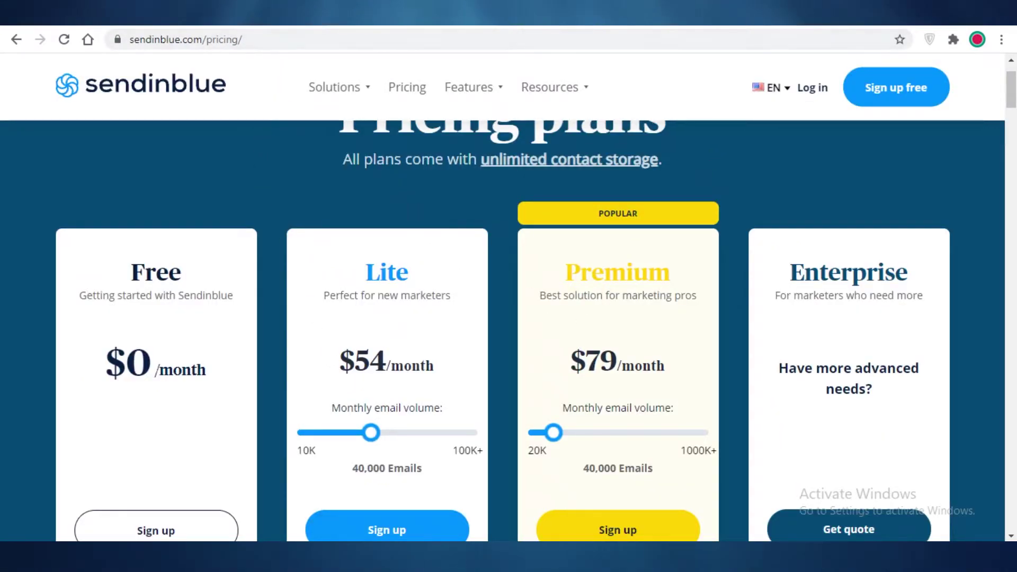
Browse the Improve engagement, Increase revenue and Increase traffic workflow template categories.
{"action": "left_click", "coordinate": [223, 12]}
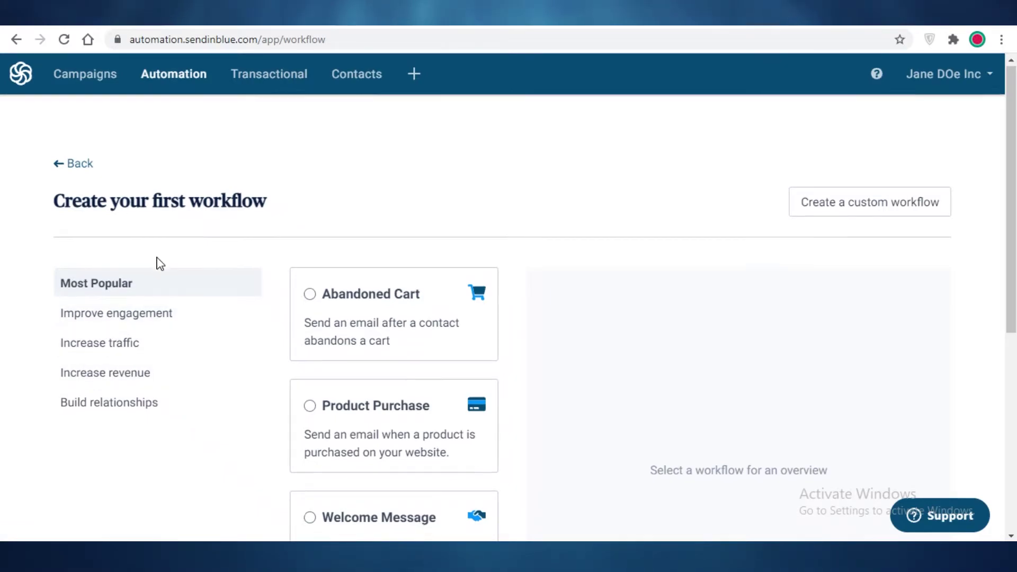
{"action": "scroll", "coordinate": [125, 154], "scroll_direction": "down", "scroll_amount": 3}
{"action": "scroll", "coordinate": [345, 106], "scroll_direction": "up", "scroll_amount": 3}
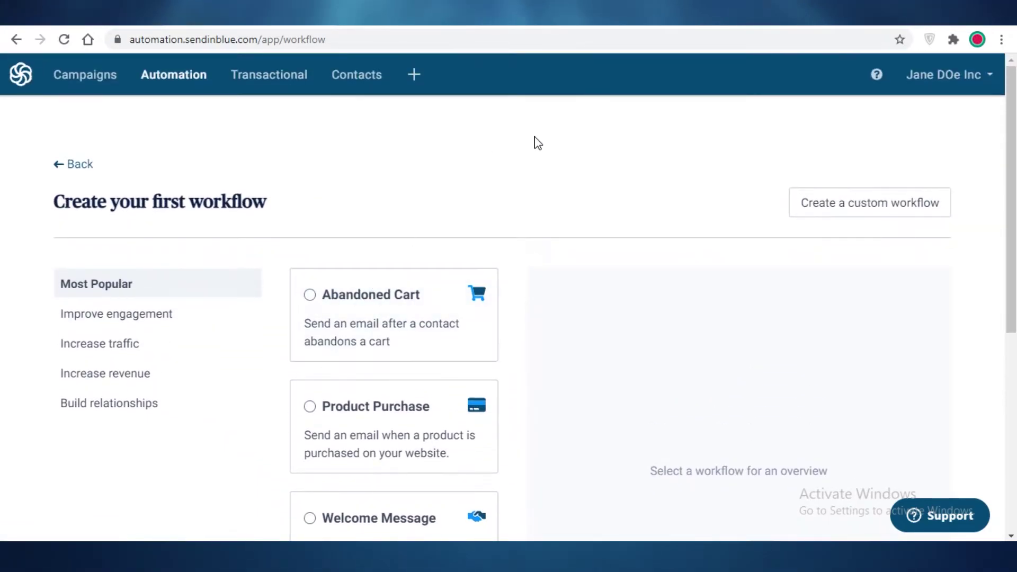
{"action": "left_click", "coordinate": [103, 315]}
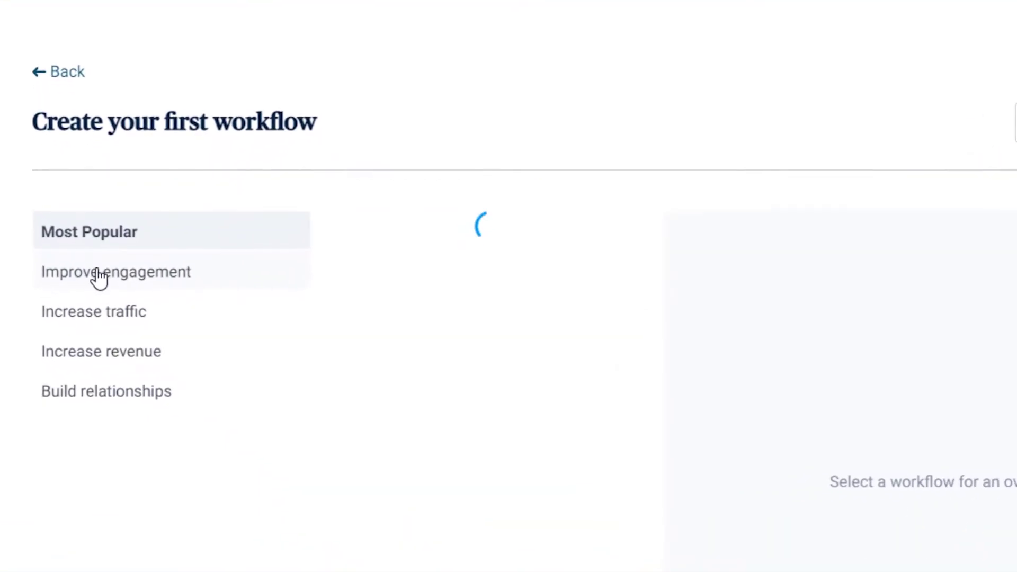
{"action": "scroll", "coordinate": [489, 16], "scroll_direction": "down", "scroll_amount": 5}
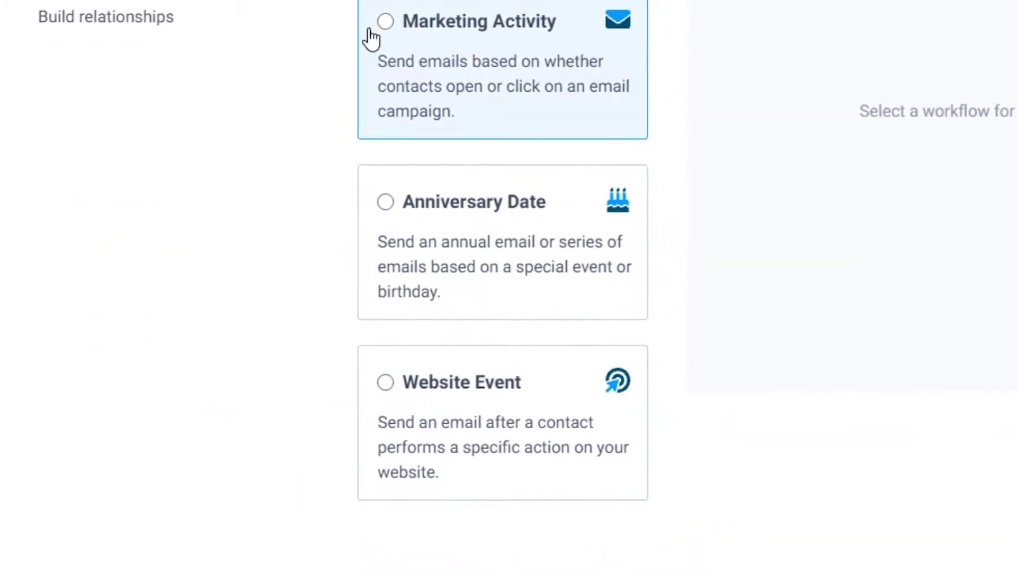
{"action": "left_click", "coordinate": [103, 331]}
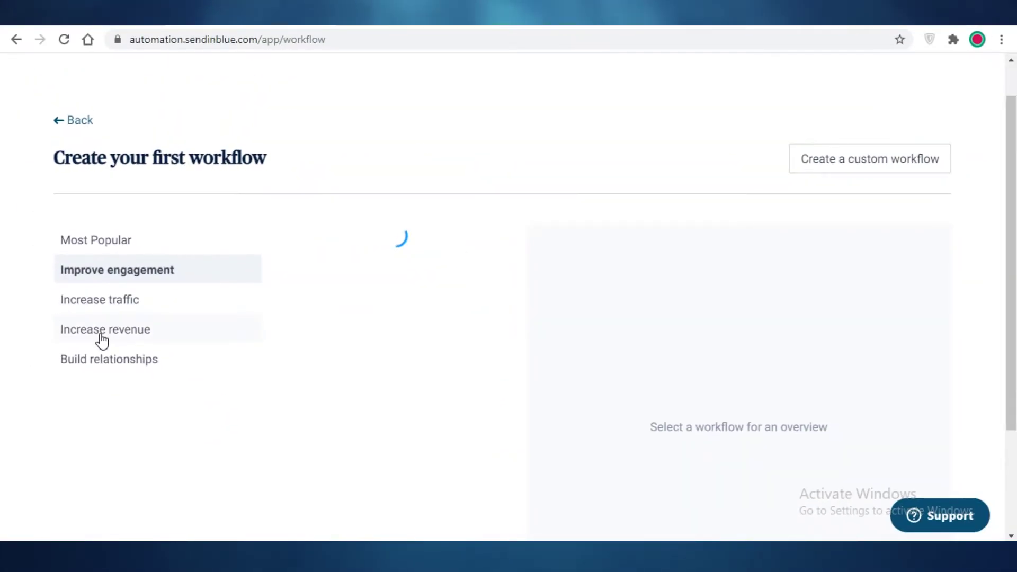
{"action": "left_click", "coordinate": [121, 302]}
{"action": "scroll", "coordinate": [489, 229], "scroll_direction": "up", "scroll_amount": 2}
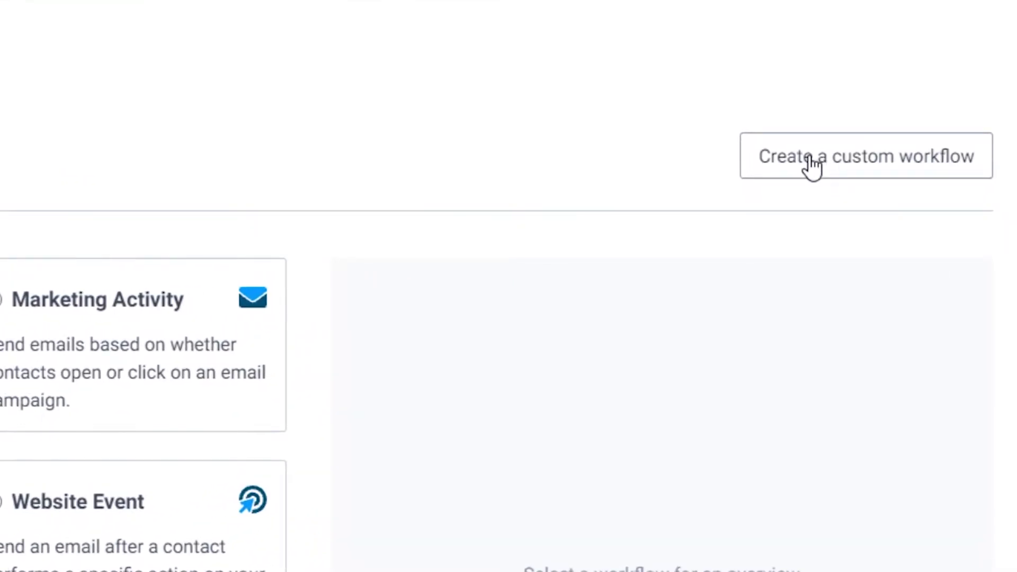
Start a custom workflow named 'Owner's Birthday Discount' allowing contacts to enter more than once.
{"action": "left_click", "coordinate": [810, 164]}
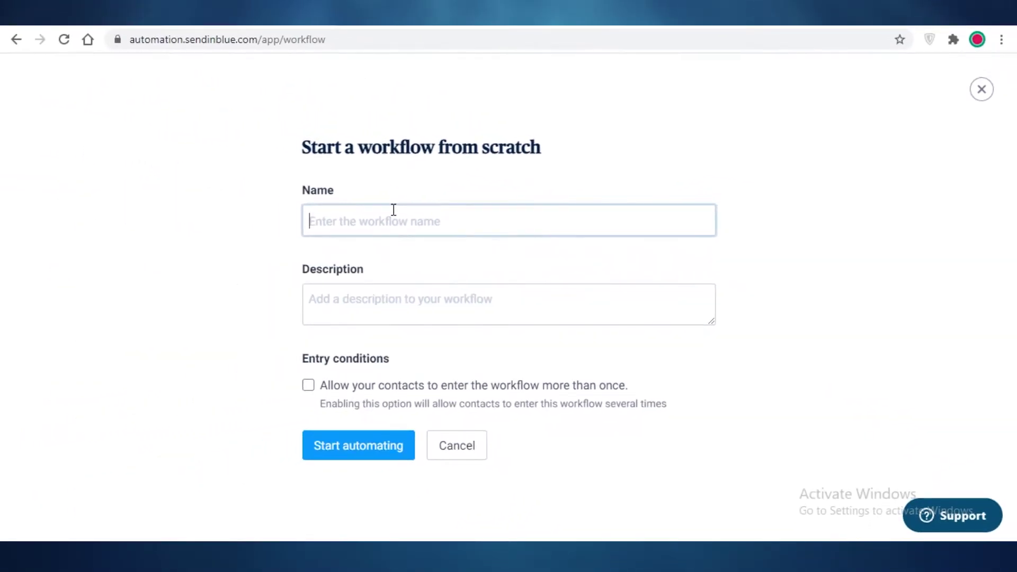
{"action": "type", "text": "B"}
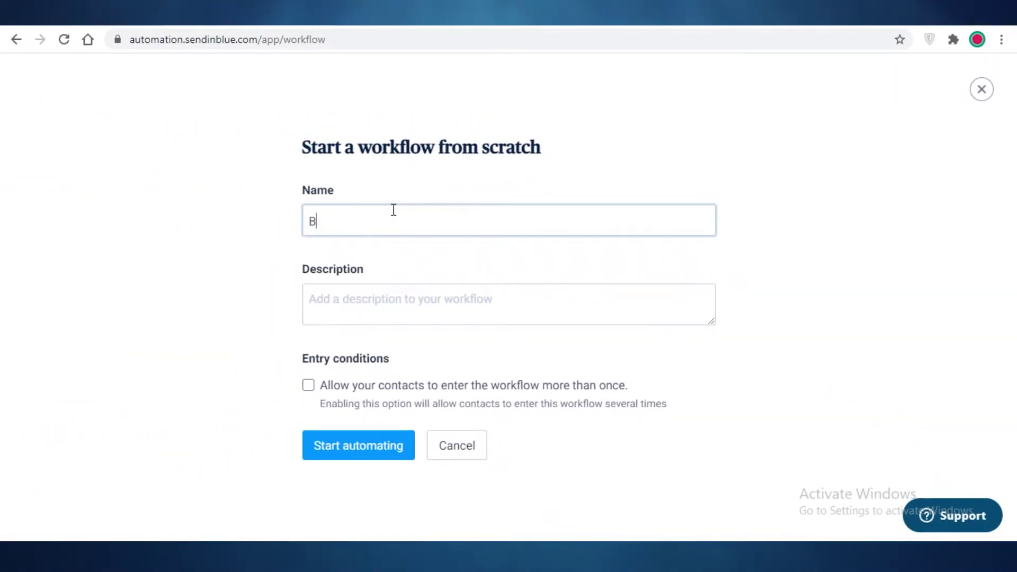
{"action": "type", "text": "irthday Special O"}
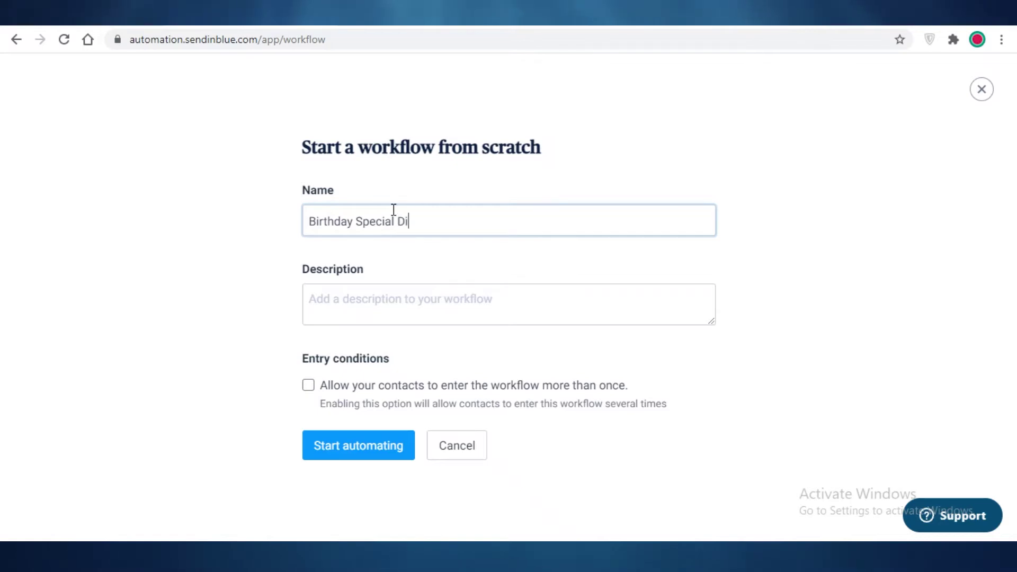
{"action": "key", "text": "BackSpace"}
{"action": "key", "text": "BackSpace"}
{"action": "key", "text": "BackSpace"}
{"action": "key", "text": "BackSpace"}
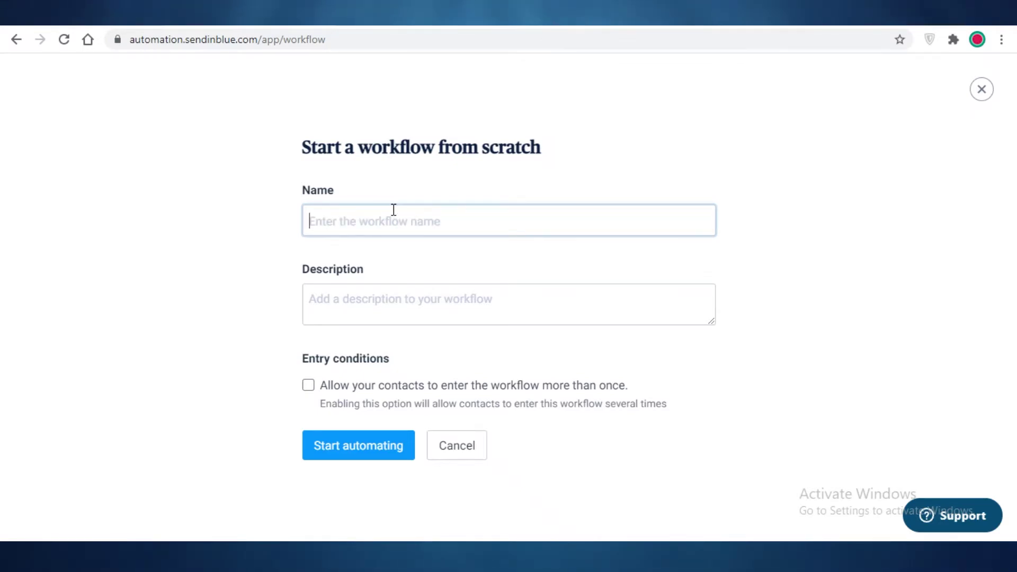
{"action": "type", "text": "Owner"}
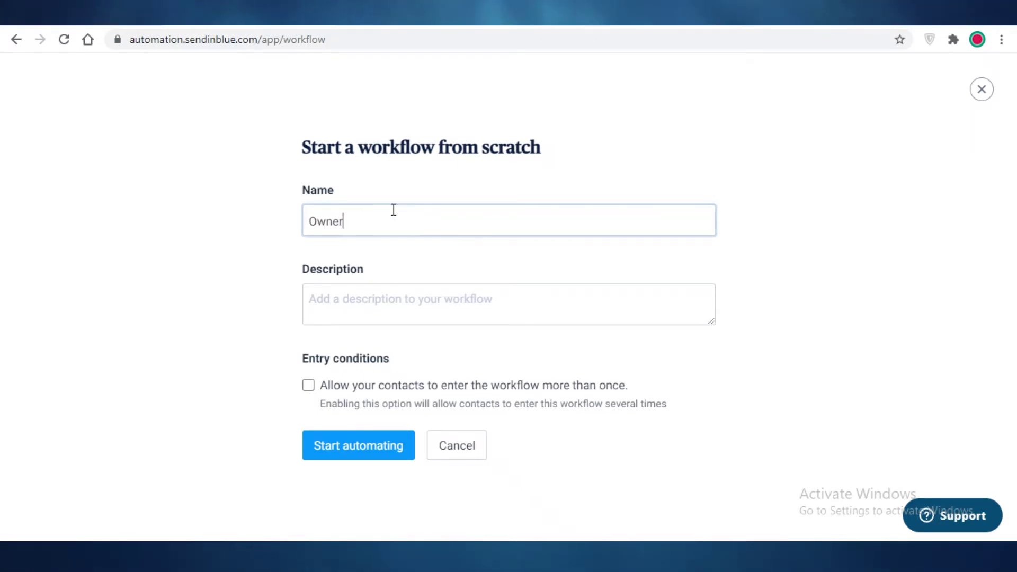
{"action": "type", "text": "'s Birthday Discount"}
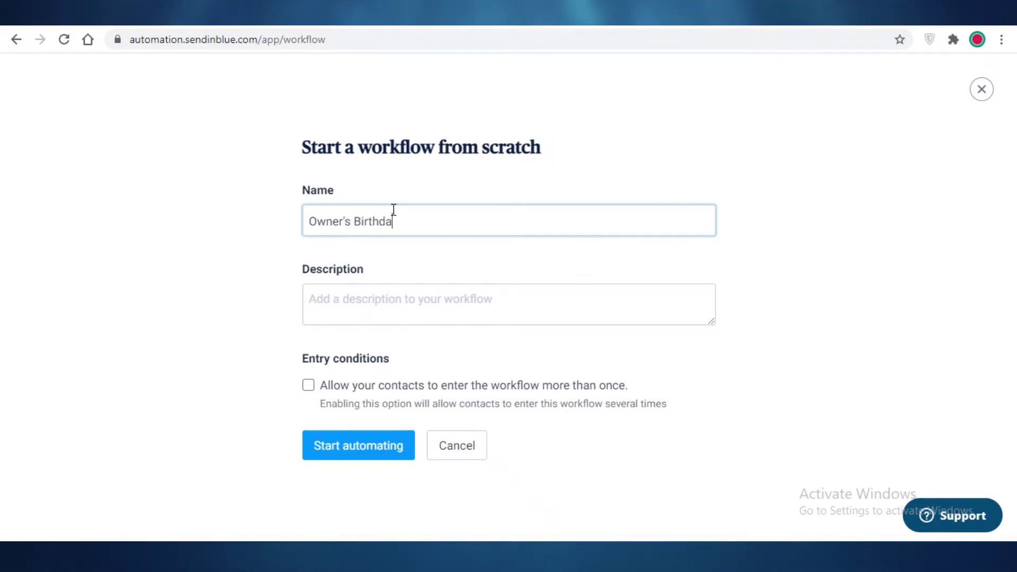
{"action": "left_click", "coordinate": [360, 320]}
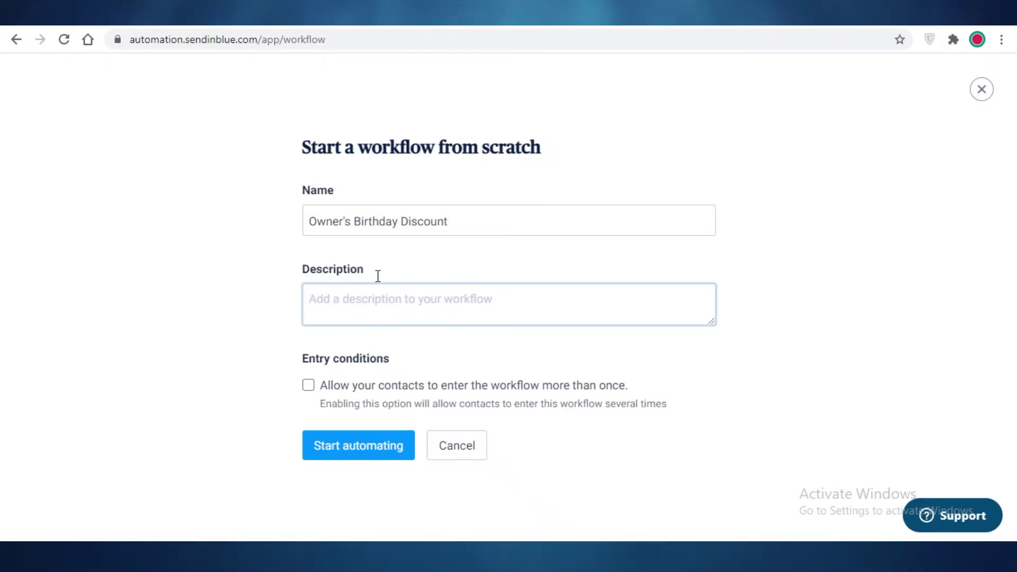
{"action": "left_click", "coordinate": [338, 392]}
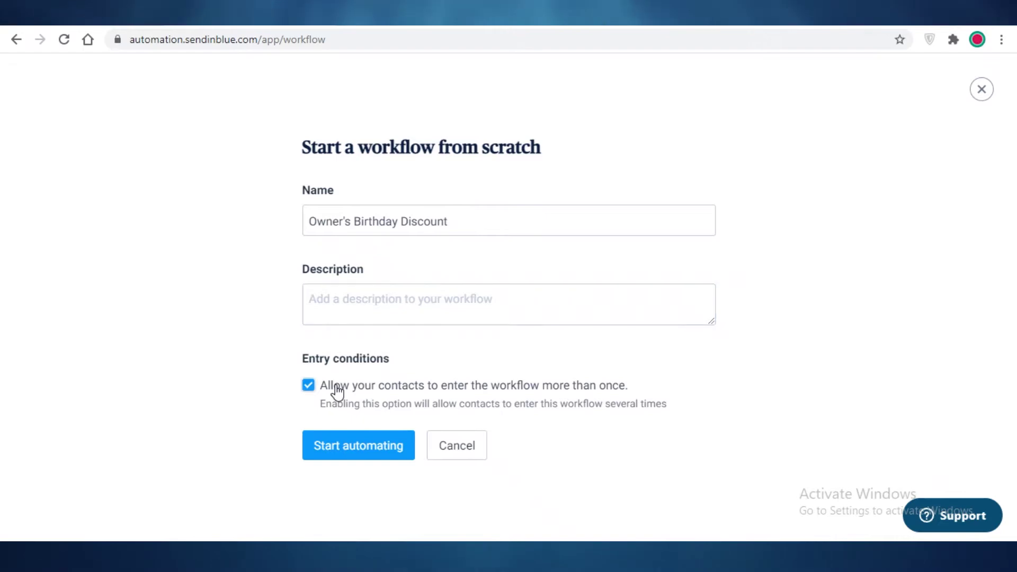
{"action": "left_click", "coordinate": [388, 299]}
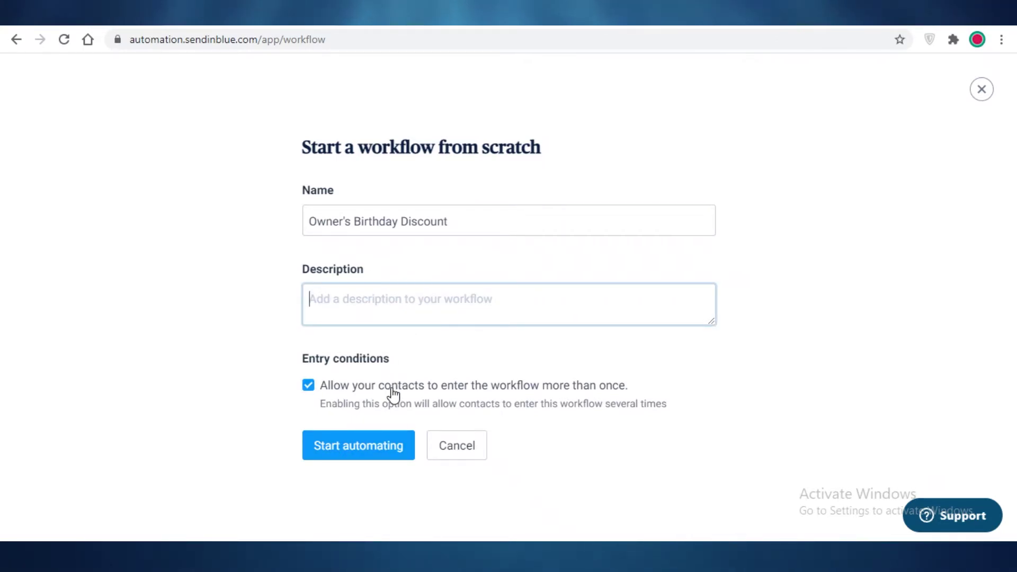
Create the workflow and bring up its entry-point options on the canvas.
{"action": "left_click", "coordinate": [374, 455]}
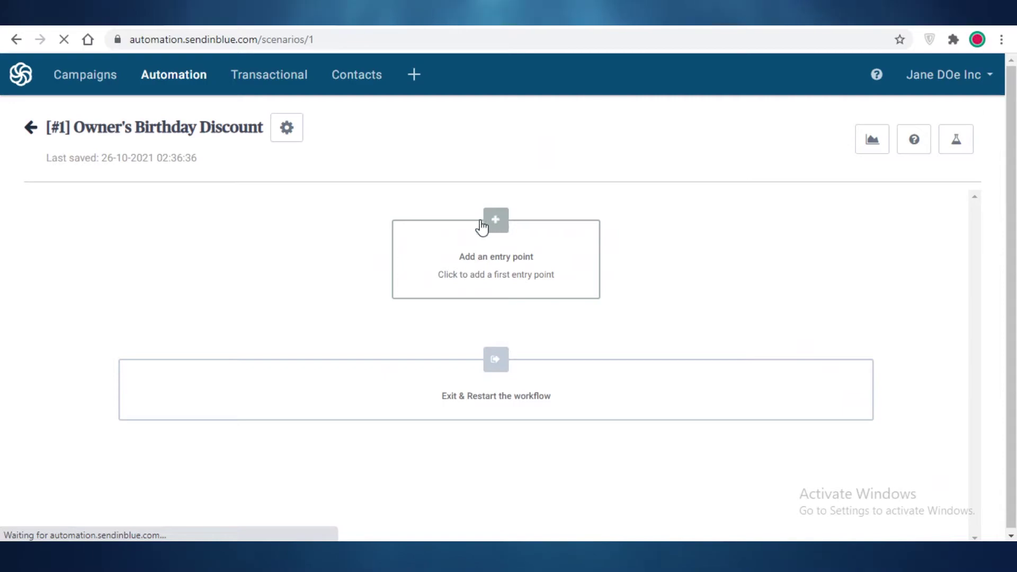
{"action": "left_click", "coordinate": [494, 222]}
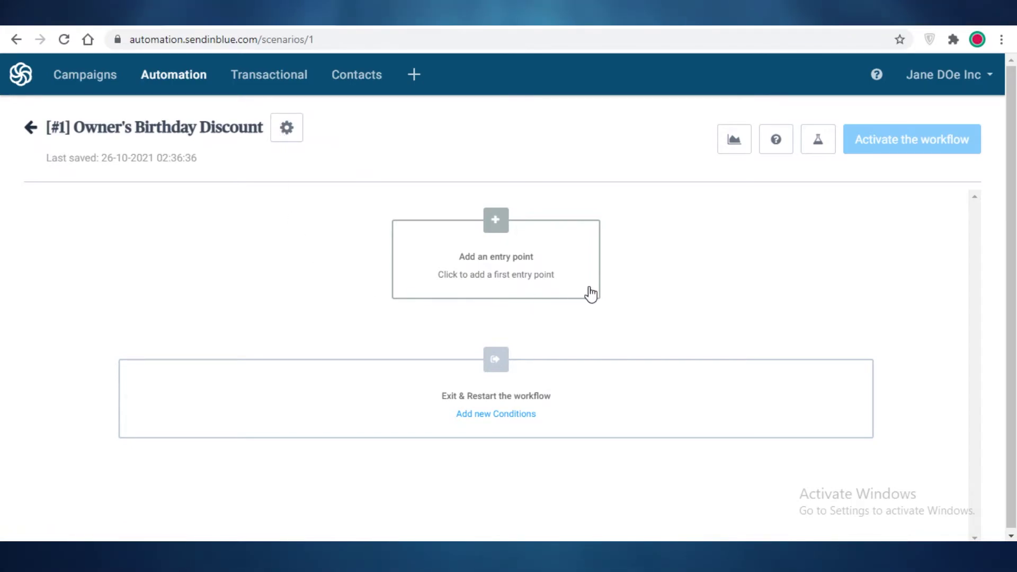
{"action": "left_click", "coordinate": [490, 248]}
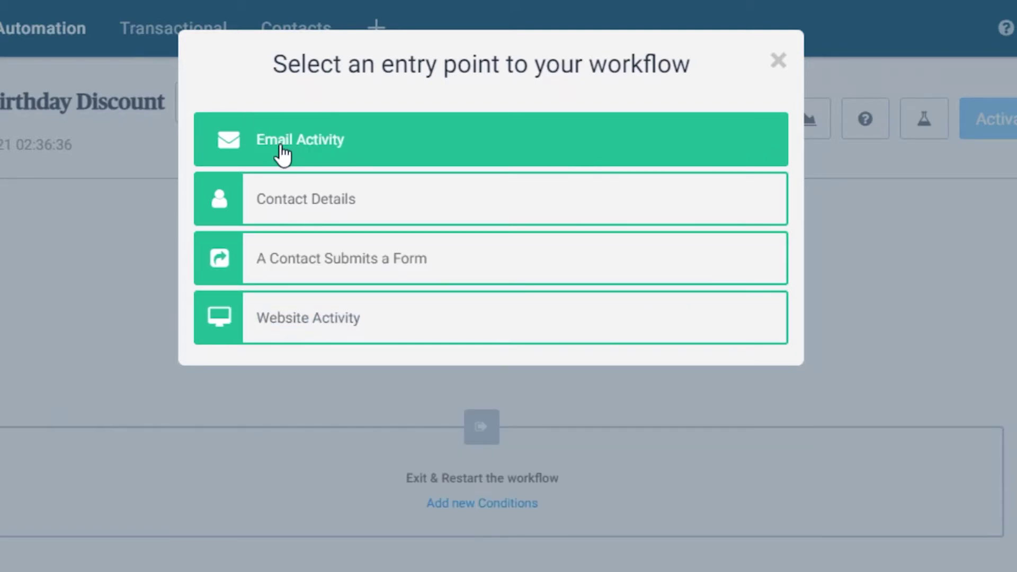
Browse the Email Activity and Contact Details triggers, including the Anniversary date attributes.
{"action": "left_click", "coordinate": [316, 139]}
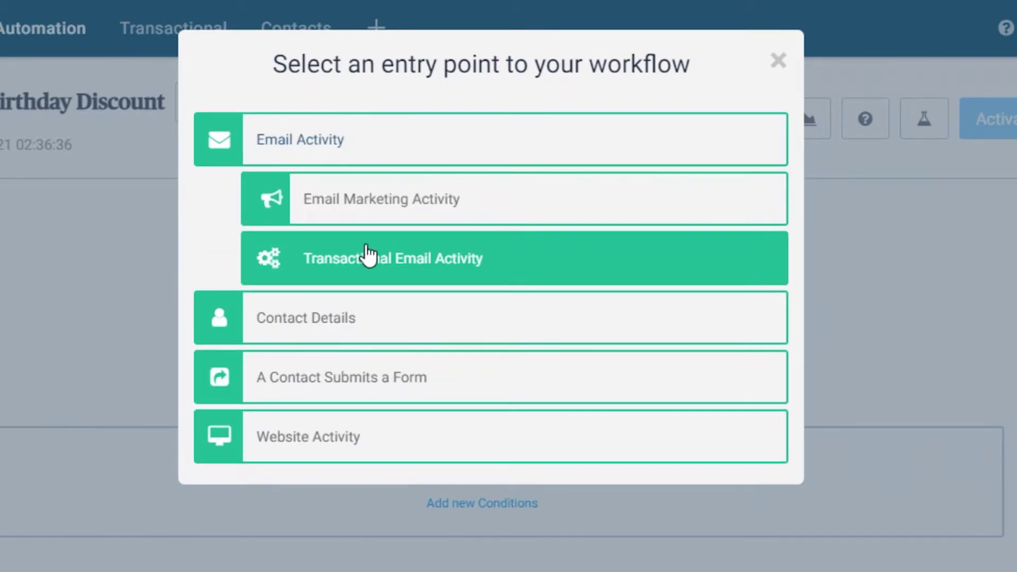
{"action": "left_click", "coordinate": [367, 320]}
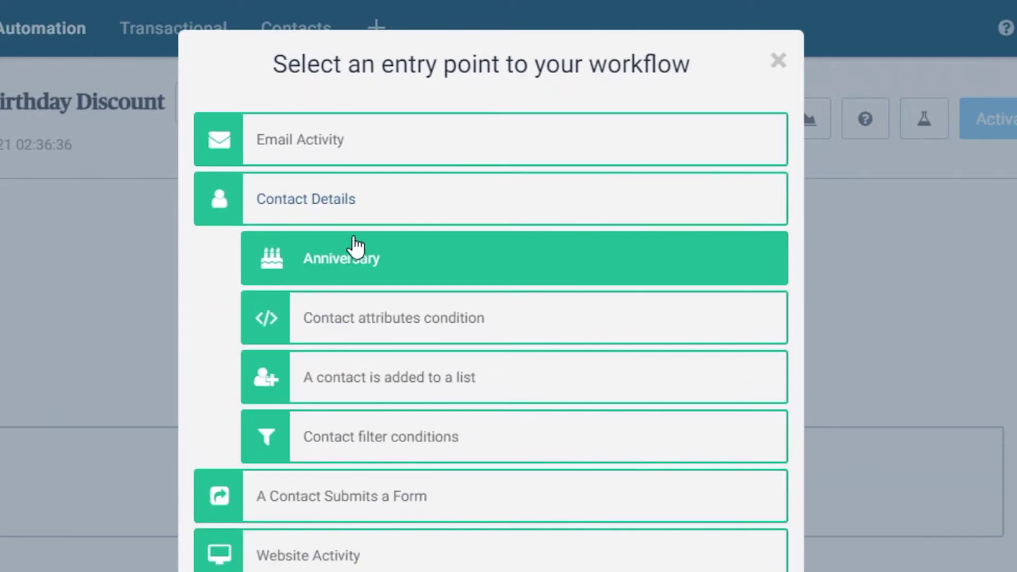
{"action": "left_click", "coordinate": [401, 280]}
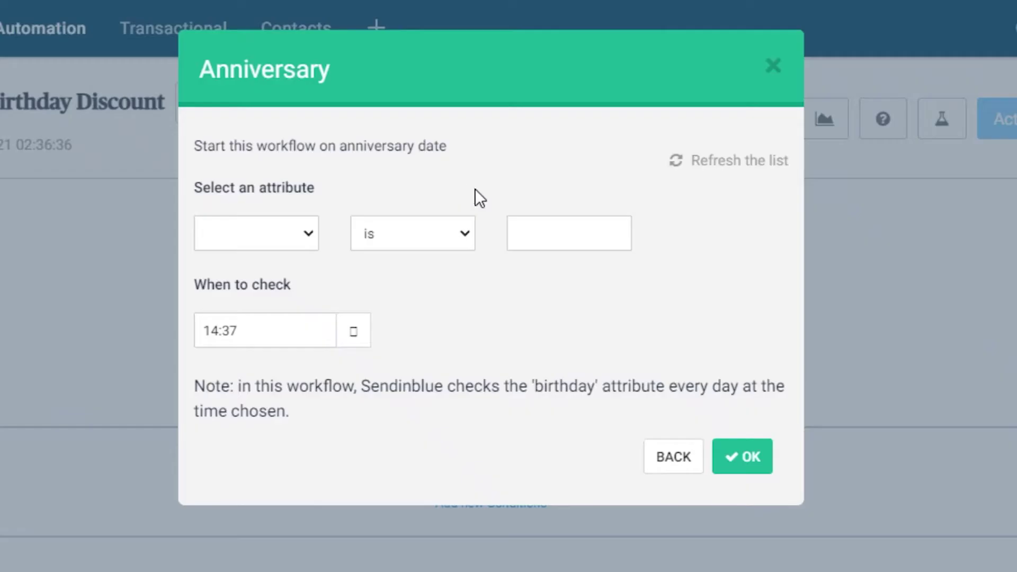
{"action": "left_click", "coordinate": [243, 234]}
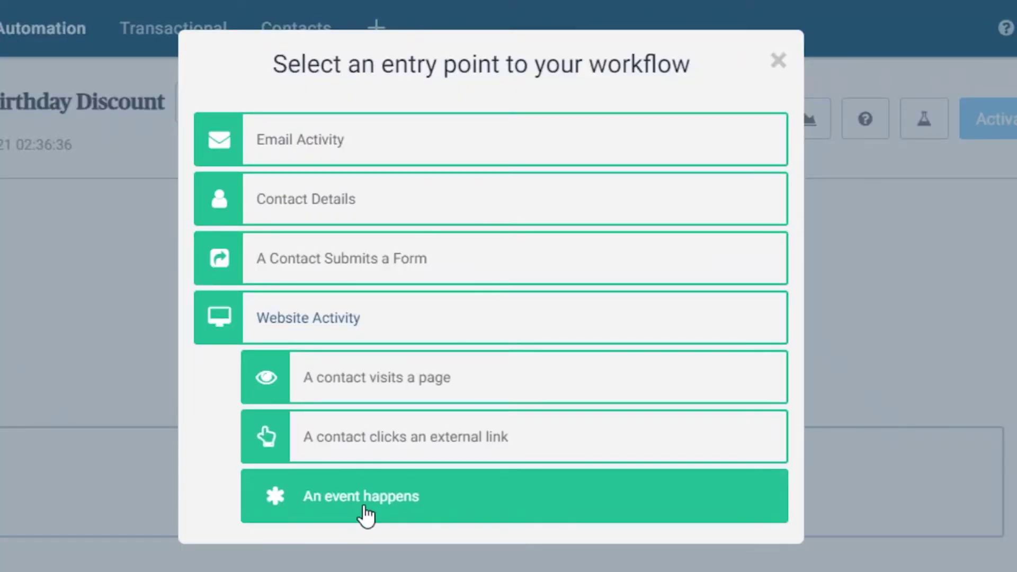
Choose Website Activity > An event happens, then try and remove Track event conditions.
{"action": "left_click", "coordinate": [336, 493]}
{"action": "left_click", "coordinate": [304, 216]}
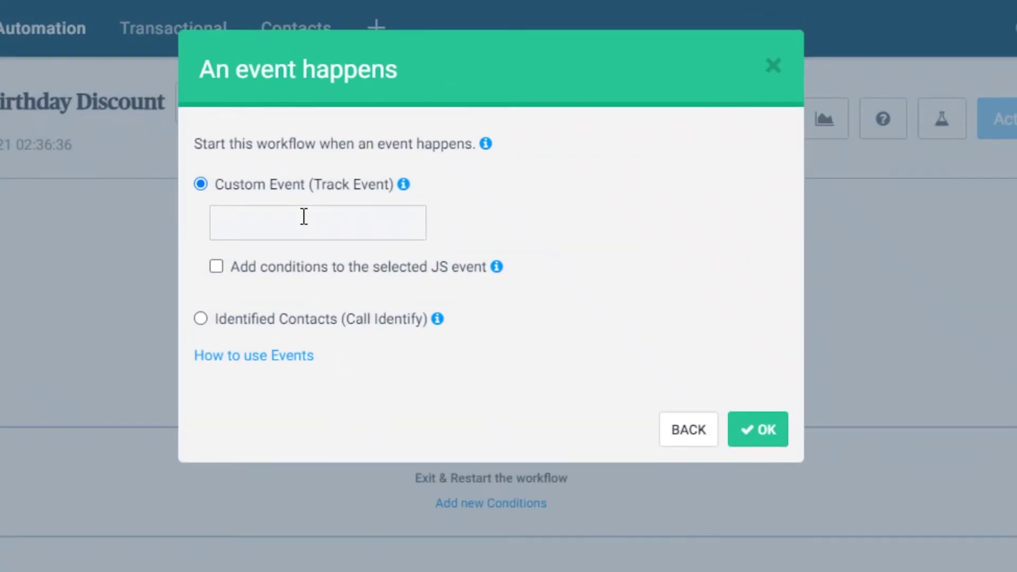
{"action": "left_click", "coordinate": [318, 268]}
{"action": "left_click", "coordinate": [313, 321]}
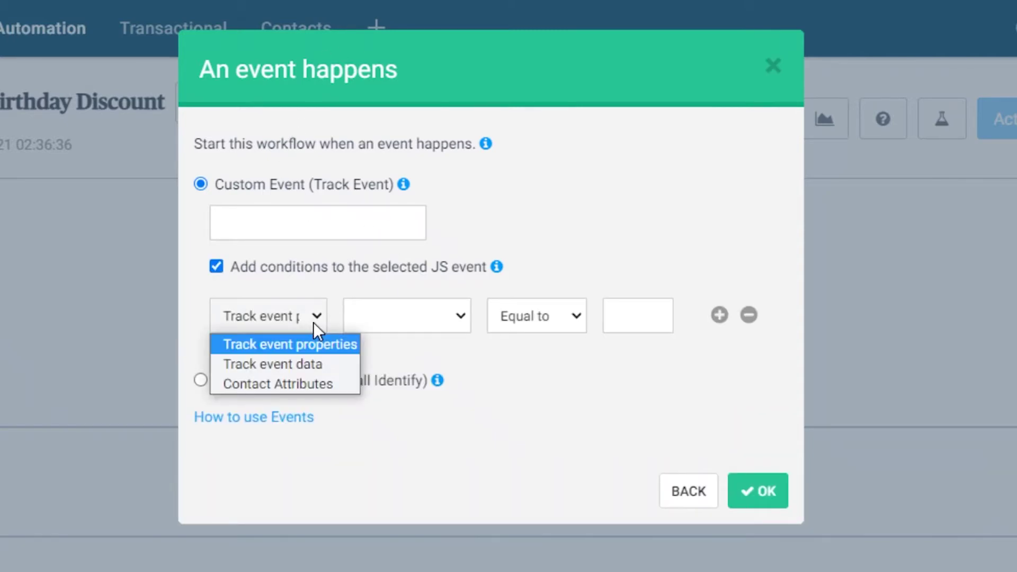
{"action": "left_click", "coordinate": [321, 363]}
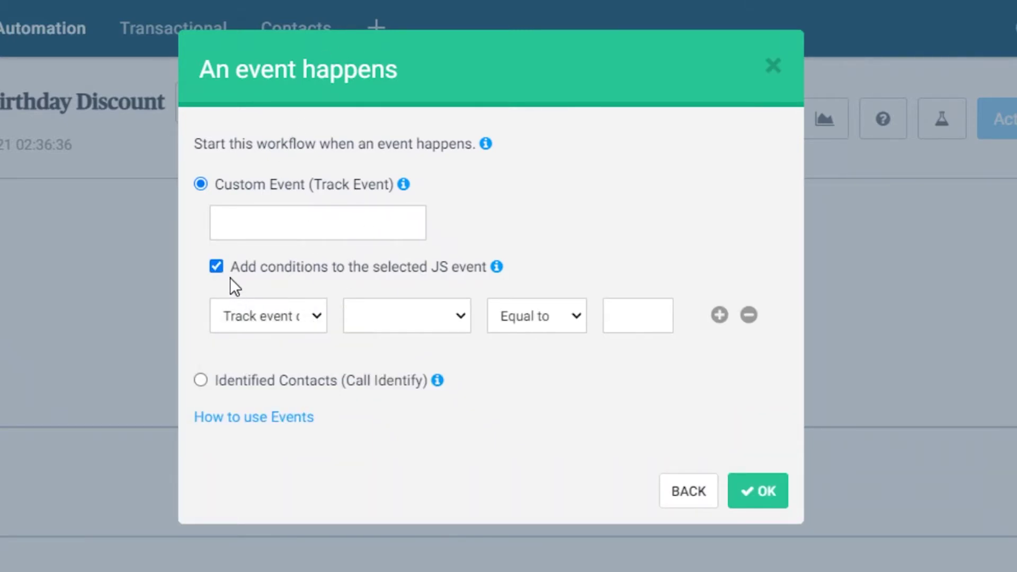
{"action": "left_click", "coordinate": [221, 264]}
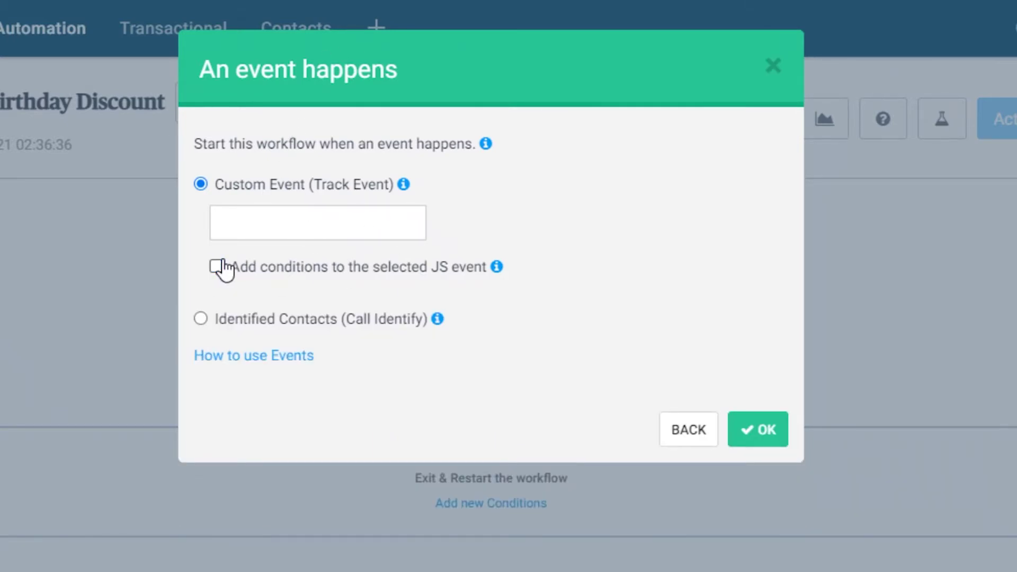
{"action": "left_click", "coordinate": [272, 218]}
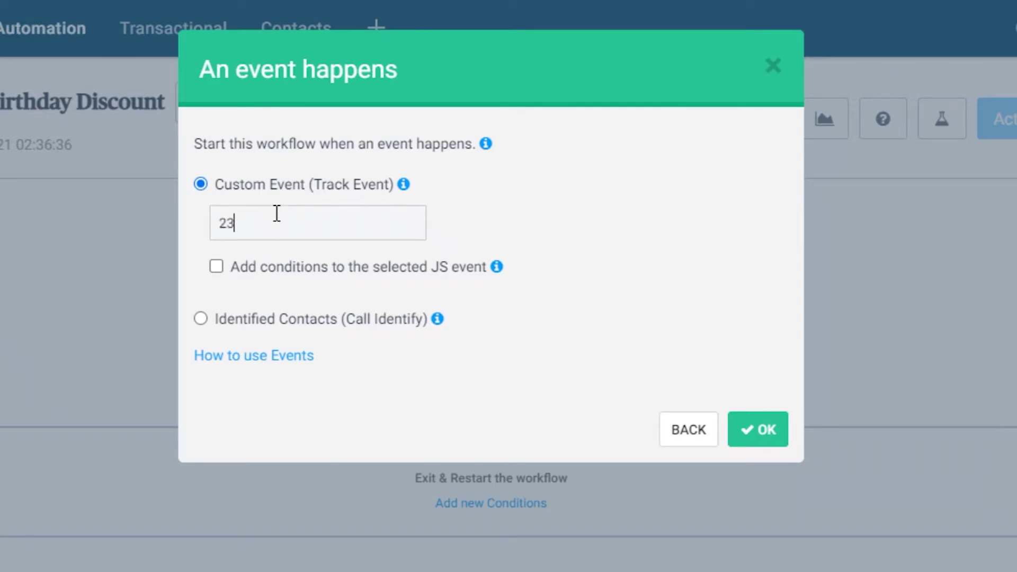
Read the event trigger info, then save custom event 11/2/22 as startpoint #1.
{"action": "left_click", "coordinate": [487, 146]}
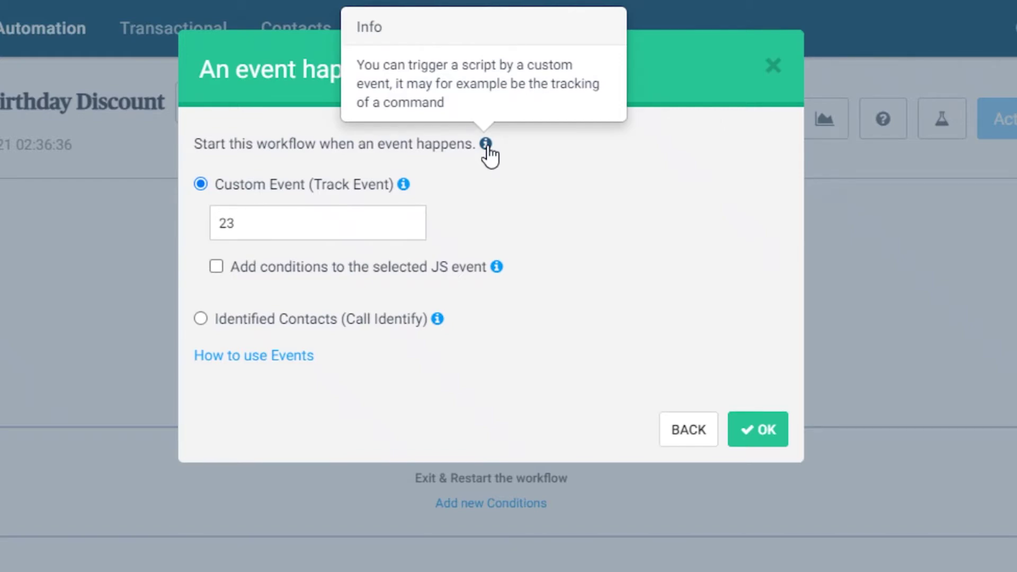
{"action": "left_click", "coordinate": [403, 186]}
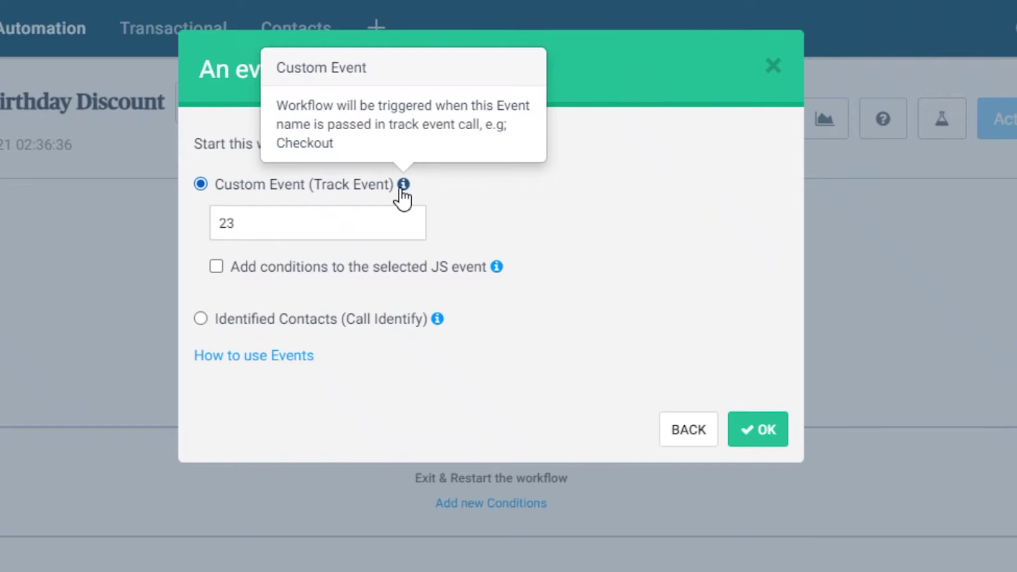
{"action": "left_click", "coordinate": [362, 226]}
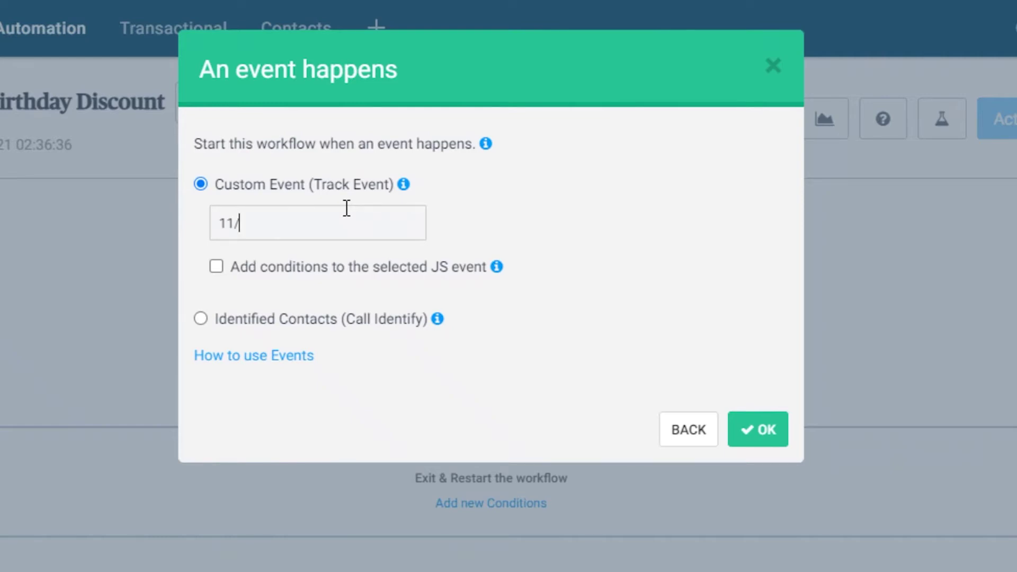
{"action": "left_click", "coordinate": [758, 430]}
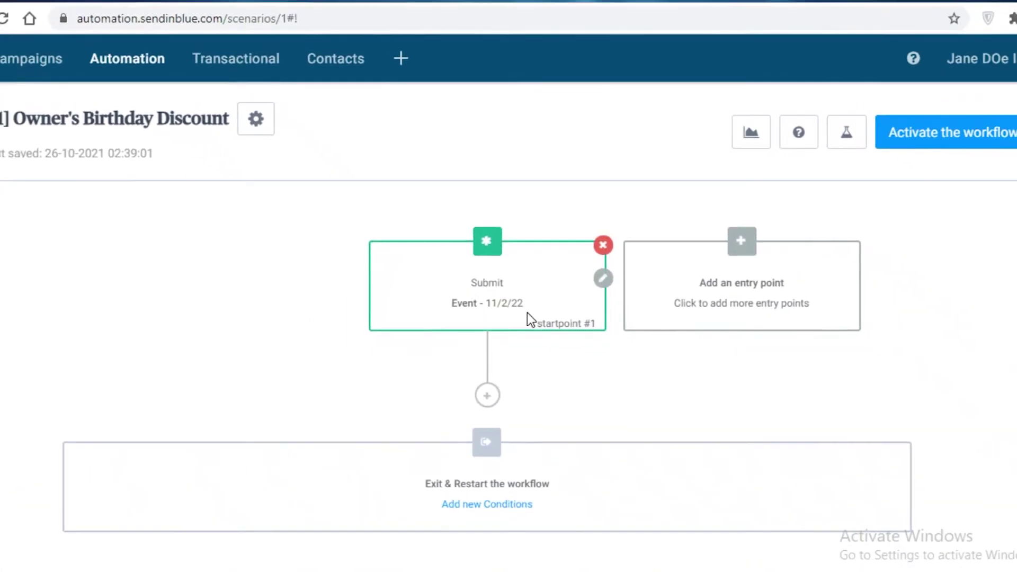
Clear the event date on the start point and begin adding a following step.
{"action": "left_click_drag", "start_coordinate": [483, 304], "coordinate": [527, 304]}
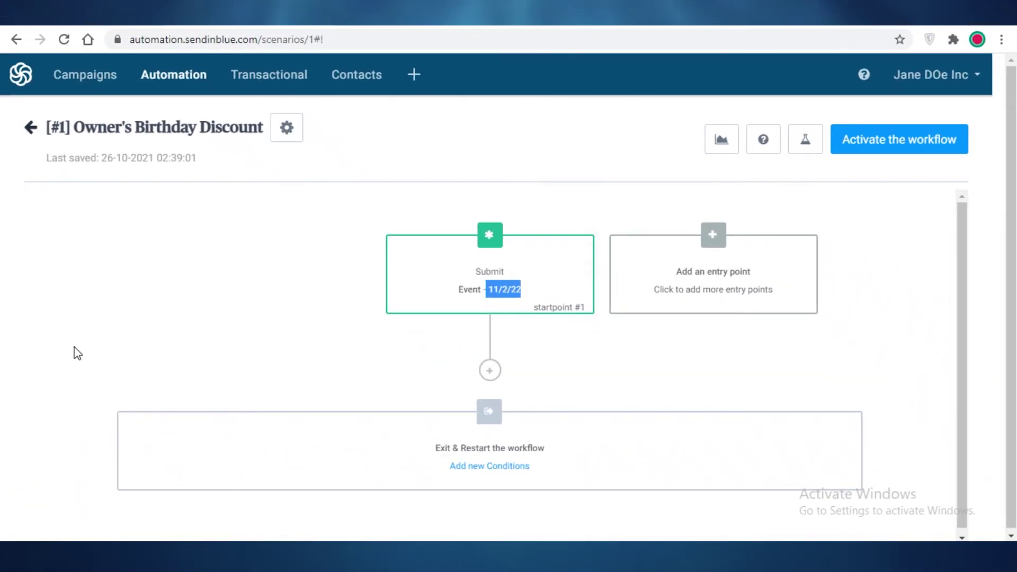
{"action": "left_click", "coordinate": [77, 353]}
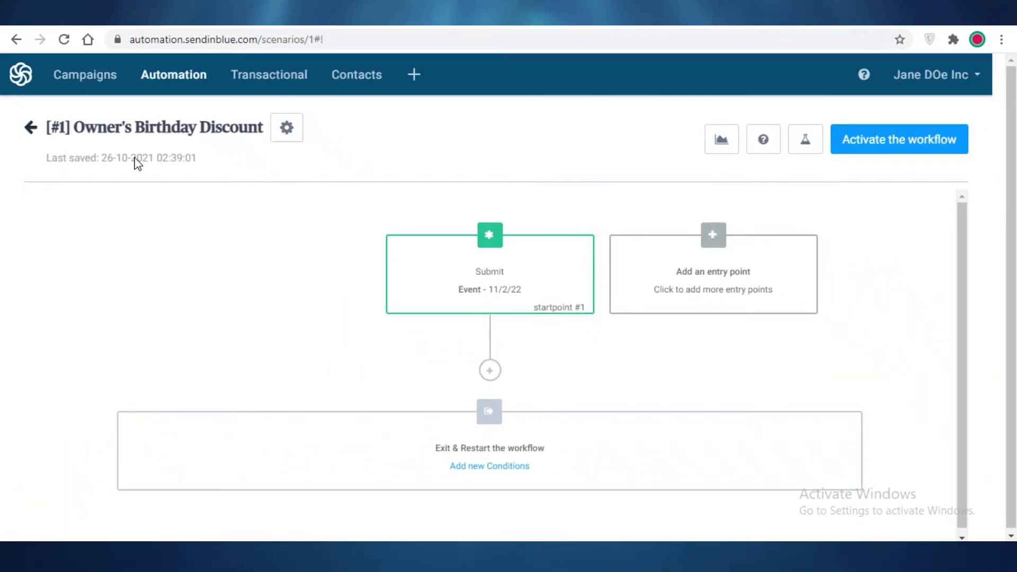
{"action": "scroll", "coordinate": [282, 230], "scroll_direction": "down", "scroll_amount": 1}
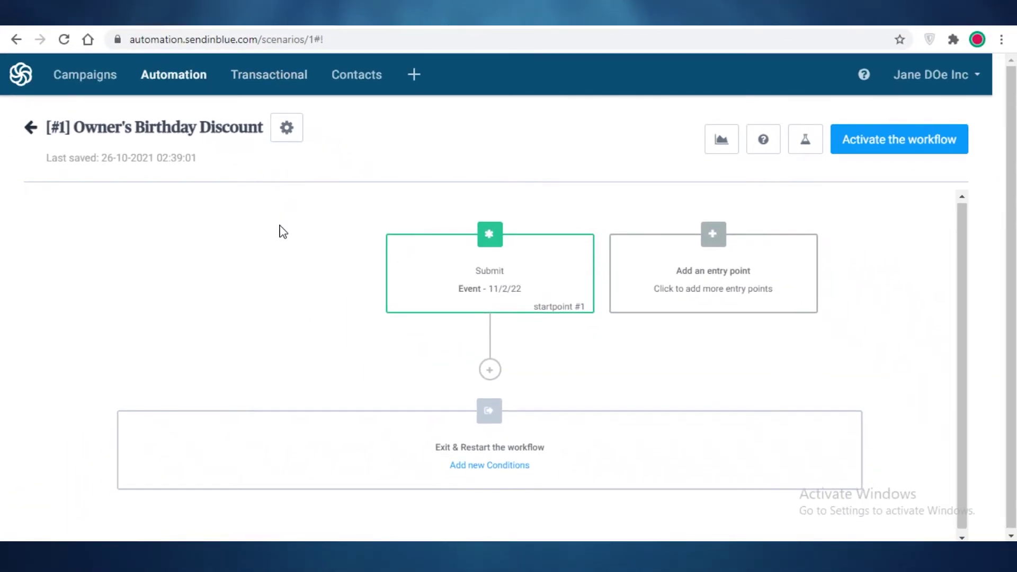
{"action": "left_click", "coordinate": [490, 364]}
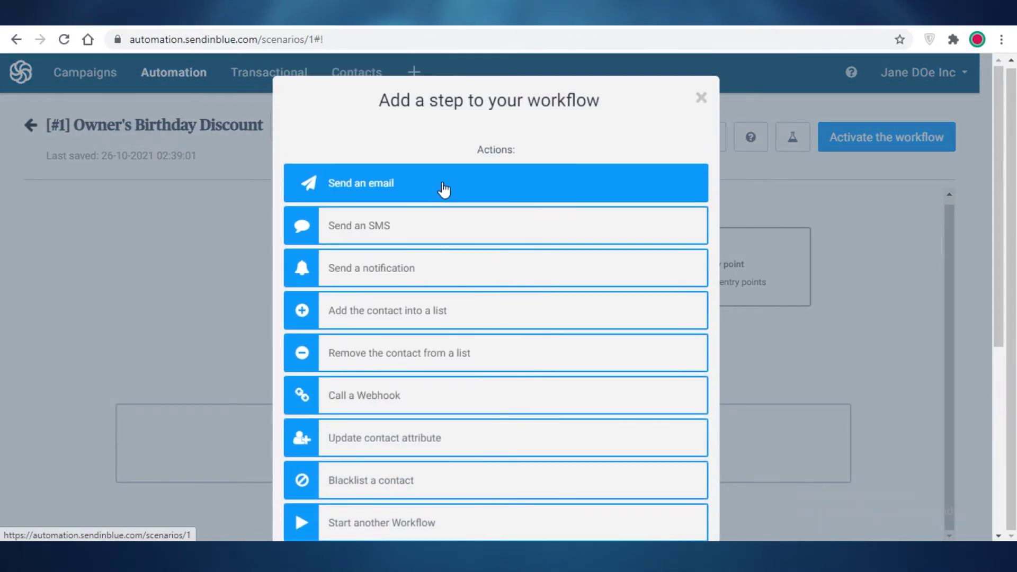
{"action": "scroll", "coordinate": [390, 254], "scroll_direction": "down", "scroll_amount": 5}
{"action": "scroll", "coordinate": [307, 451], "scroll_direction": "up", "scroll_amount": 5}
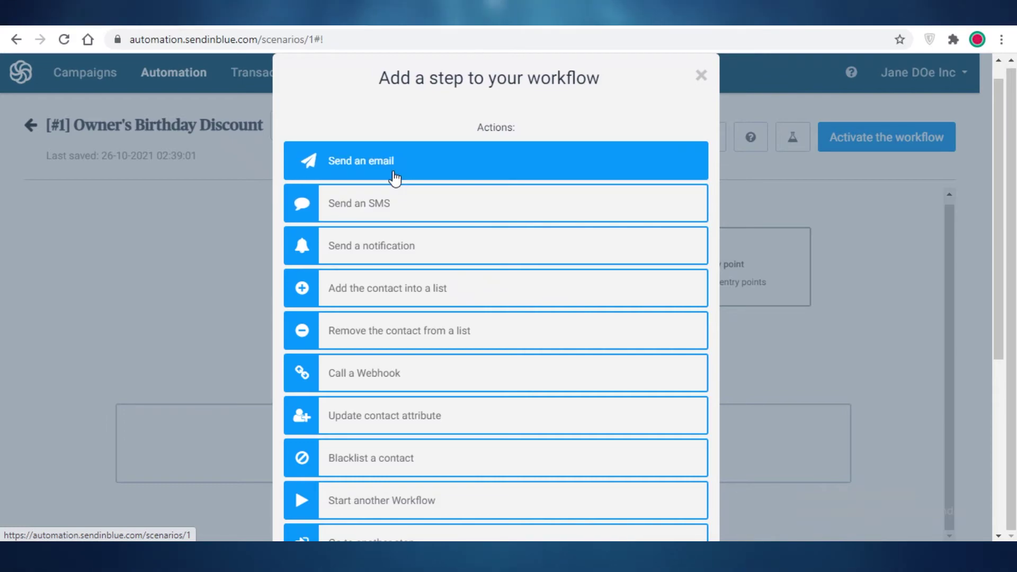
{"action": "scroll", "coordinate": [289, 381], "scroll_direction": "down", "scroll_amount": 5}
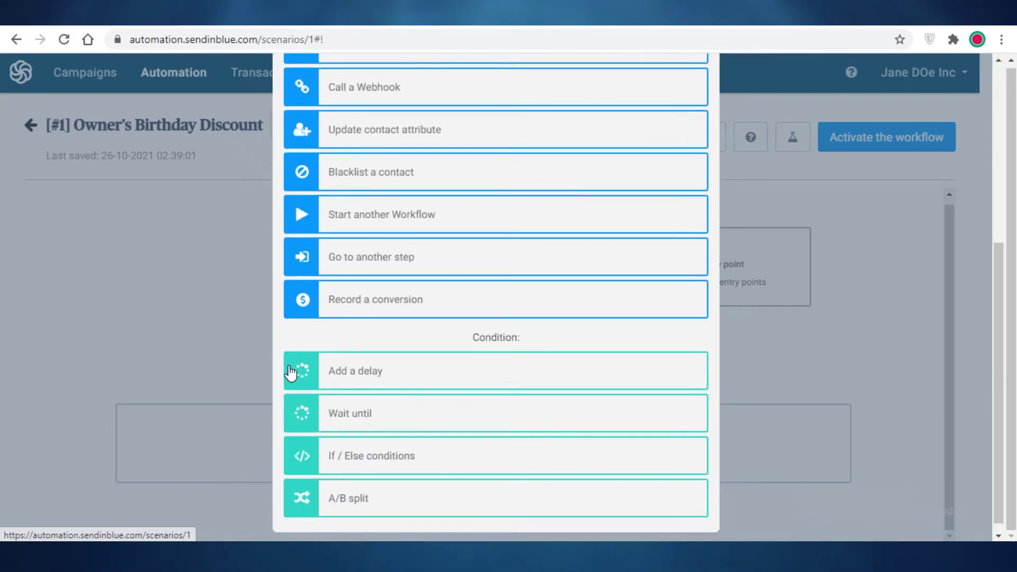
{"action": "scroll", "coordinate": [334, 306], "scroll_direction": "up", "scroll_amount": 1}
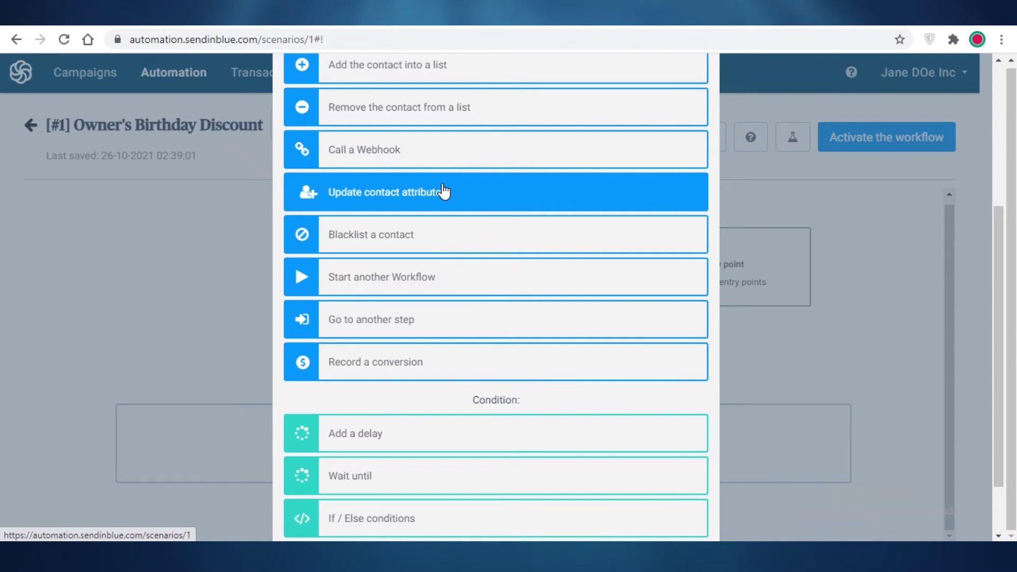
{"action": "scroll", "coordinate": [371, 378], "scroll_direction": "up", "scroll_amount": 2}
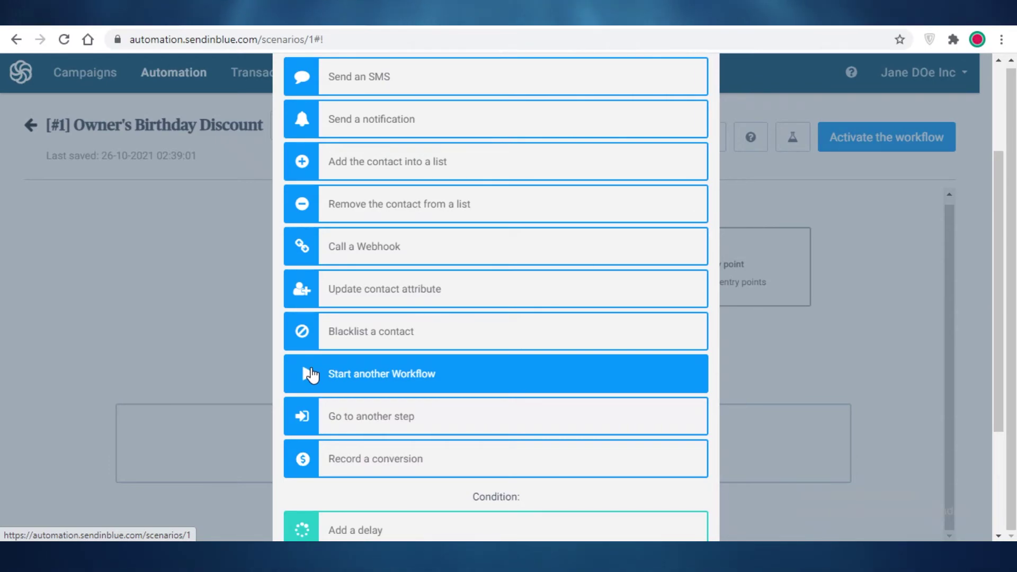
{"action": "scroll", "coordinate": [399, 198], "scroll_direction": "up", "scroll_amount": 3}
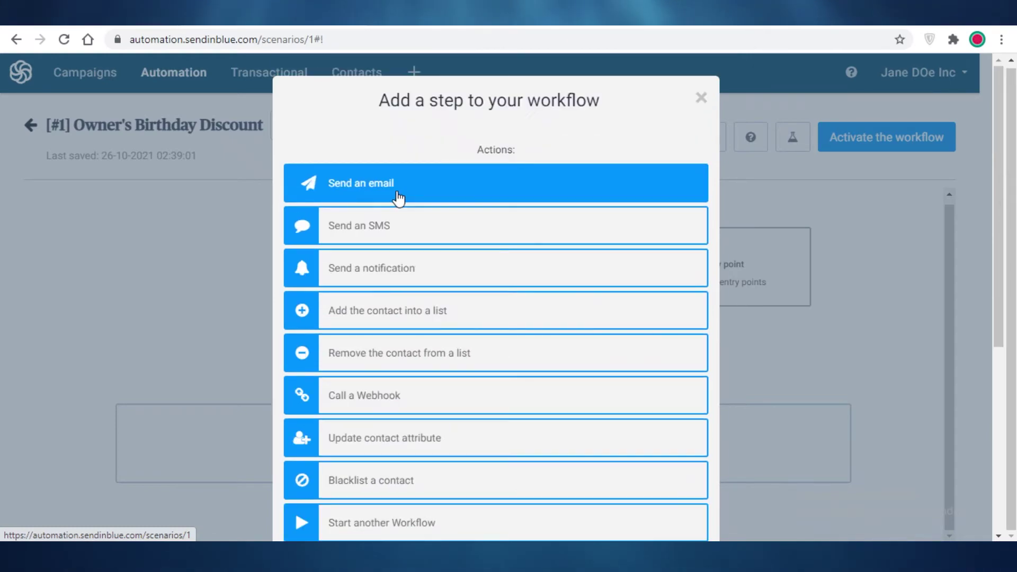
Abandon the Send an email step, activate Owner's Birthday Discount, and return to the overview.
{"action": "left_click", "coordinate": [398, 193]}
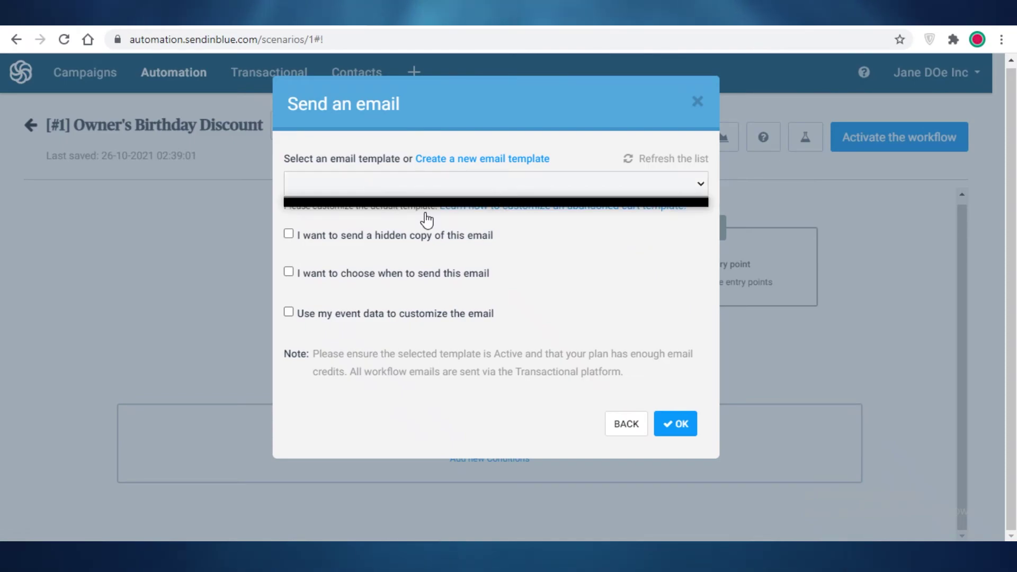
{"action": "left_click", "coordinate": [678, 427]}
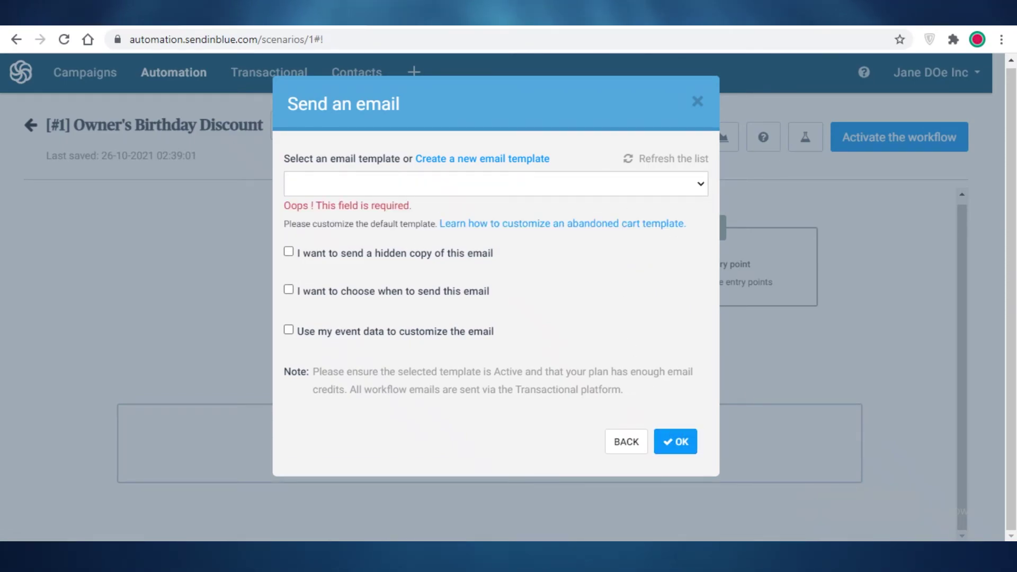
{"action": "left_click", "coordinate": [604, 194]}
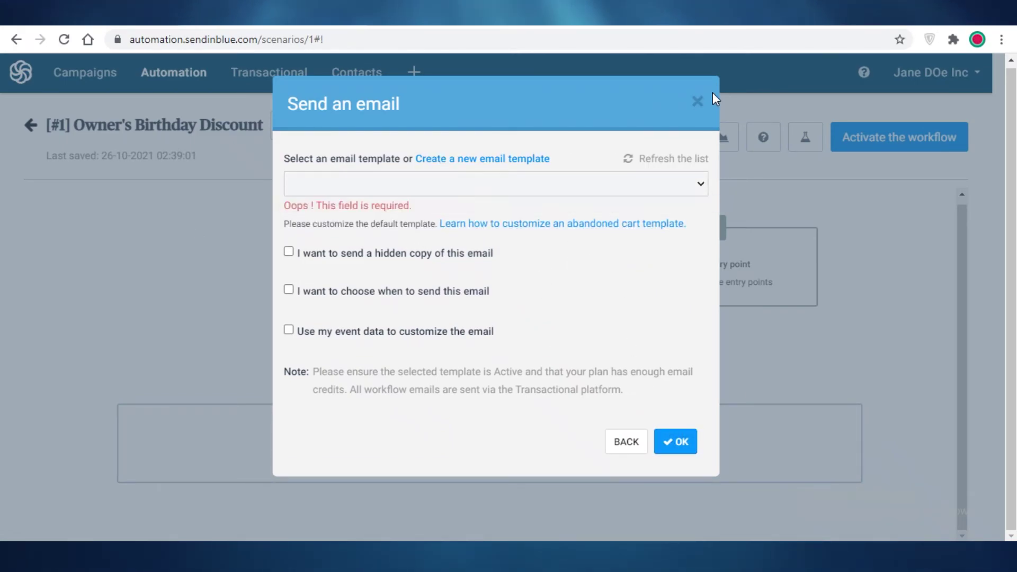
{"action": "left_click", "coordinate": [697, 102]}
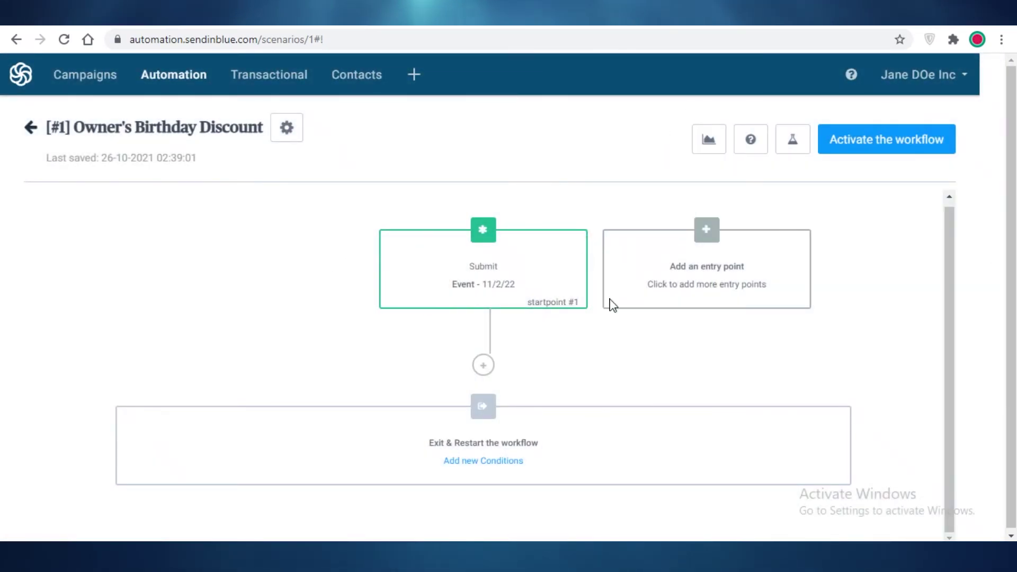
{"action": "left_click", "coordinate": [878, 152]}
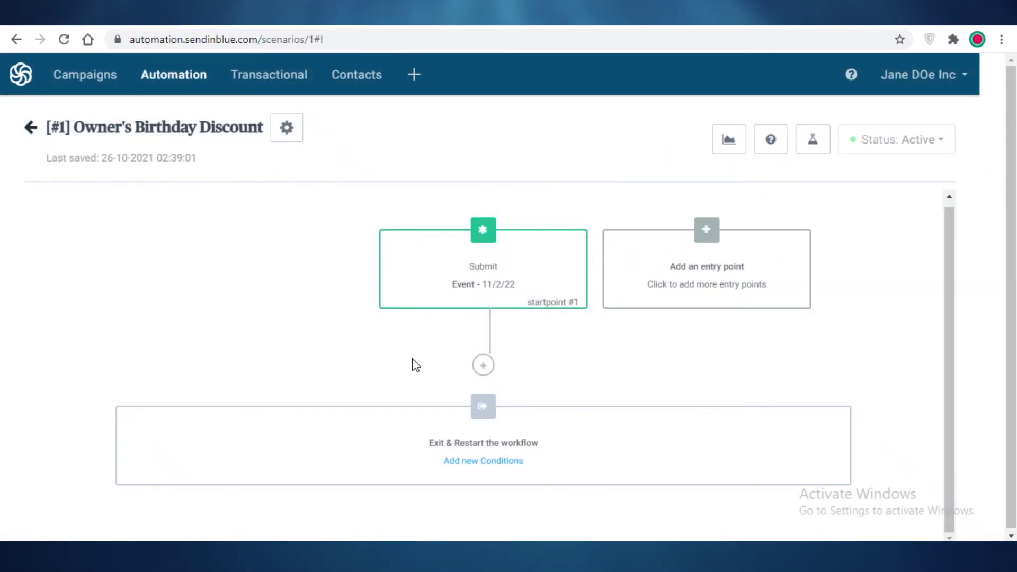
{"action": "left_click", "coordinate": [30, 128]}
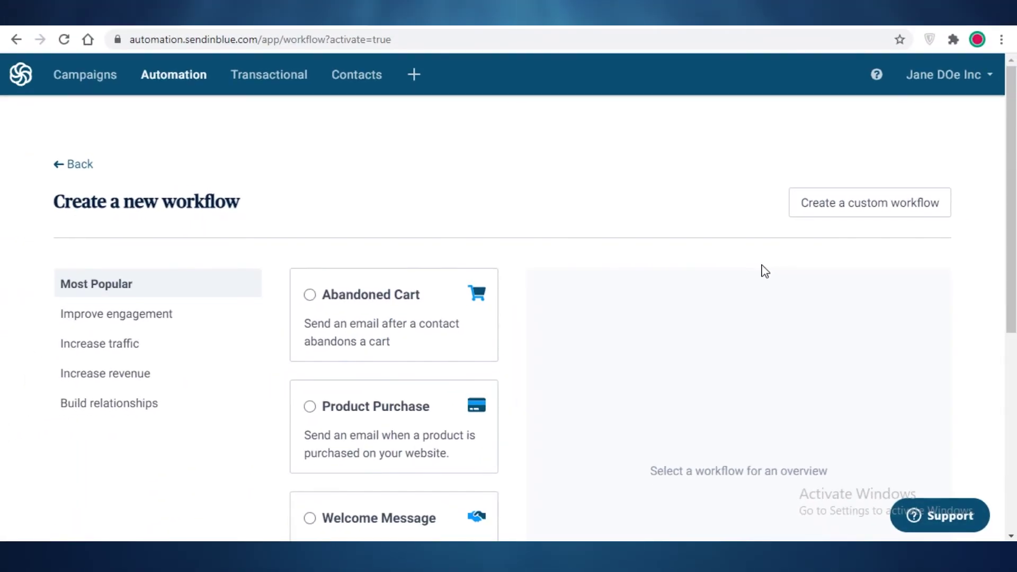
Browse the Build relationships and Increase revenue workflow template categories.
{"action": "scroll", "coordinate": [196, 422], "scroll_direction": "down", "scroll_amount": 1}
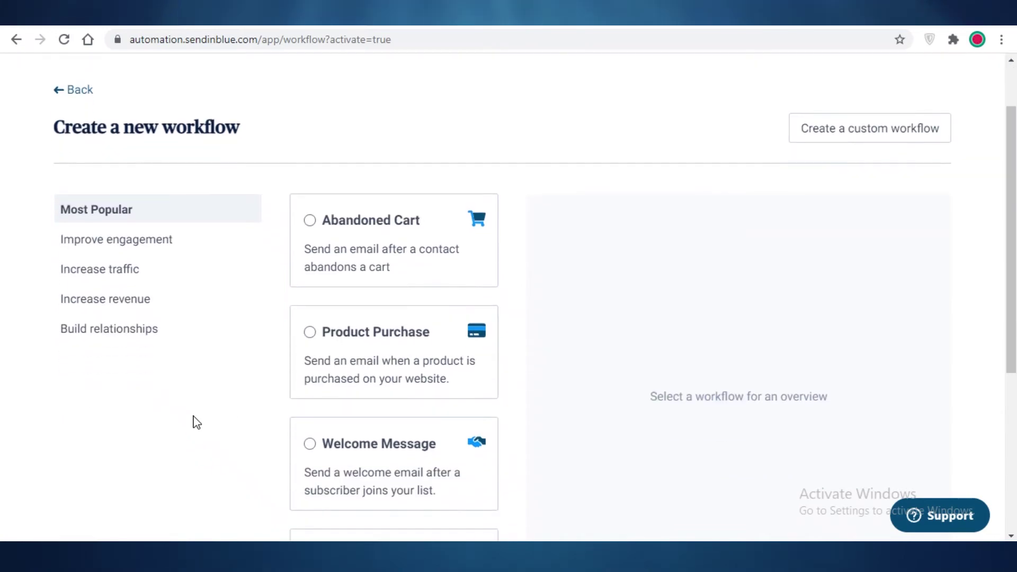
{"action": "left_click", "coordinate": [133, 341]}
{"action": "scroll", "coordinate": [301, 329], "scroll_direction": "down", "scroll_amount": 1}
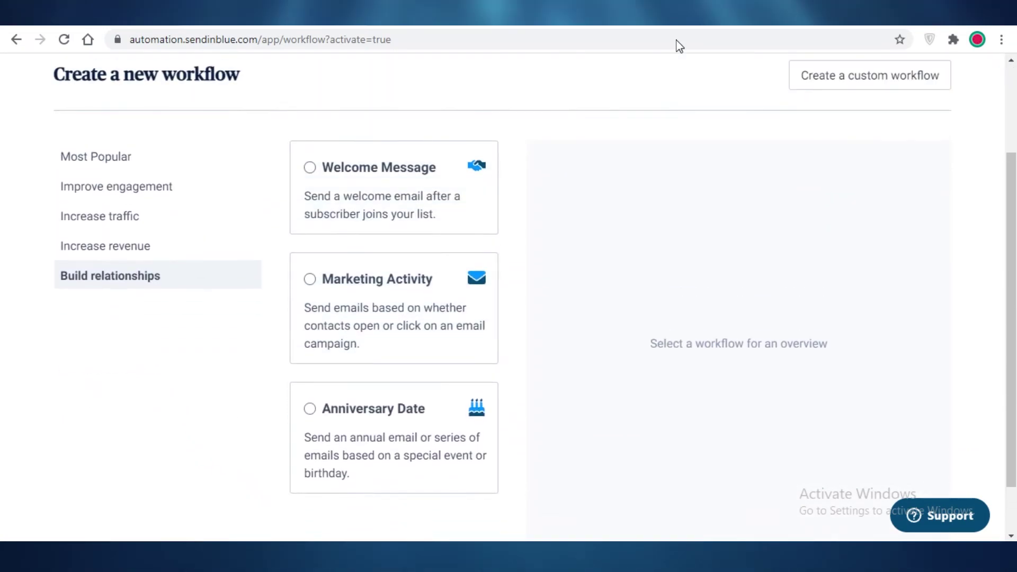
{"action": "left_click", "coordinate": [129, 257]}
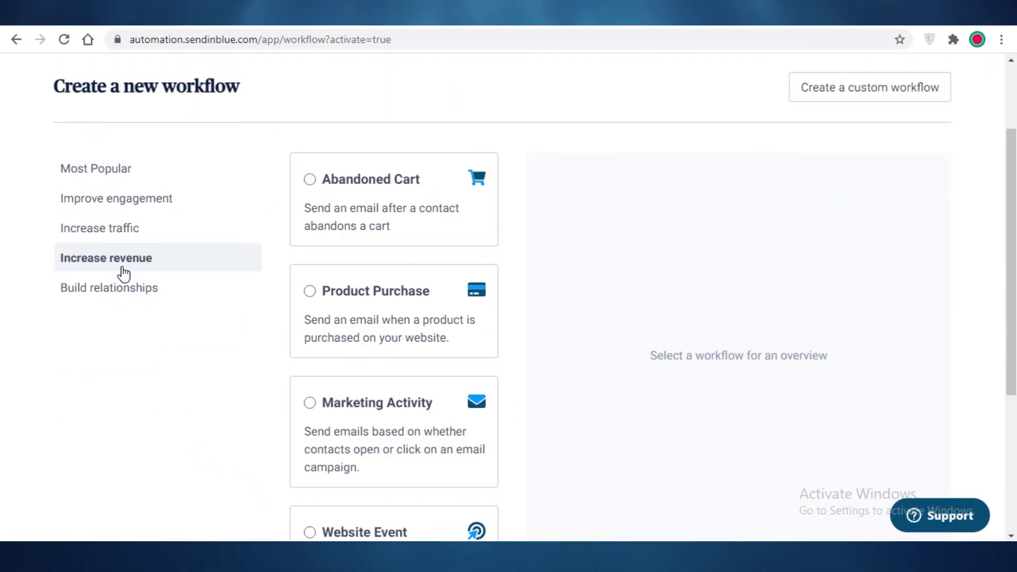
{"action": "scroll", "coordinate": [843, 148], "scroll_direction": "up", "scroll_amount": 1}
Create a custom workflow named 'abc' that lets contacts enter more than once.
{"action": "left_click", "coordinate": [842, 138]}
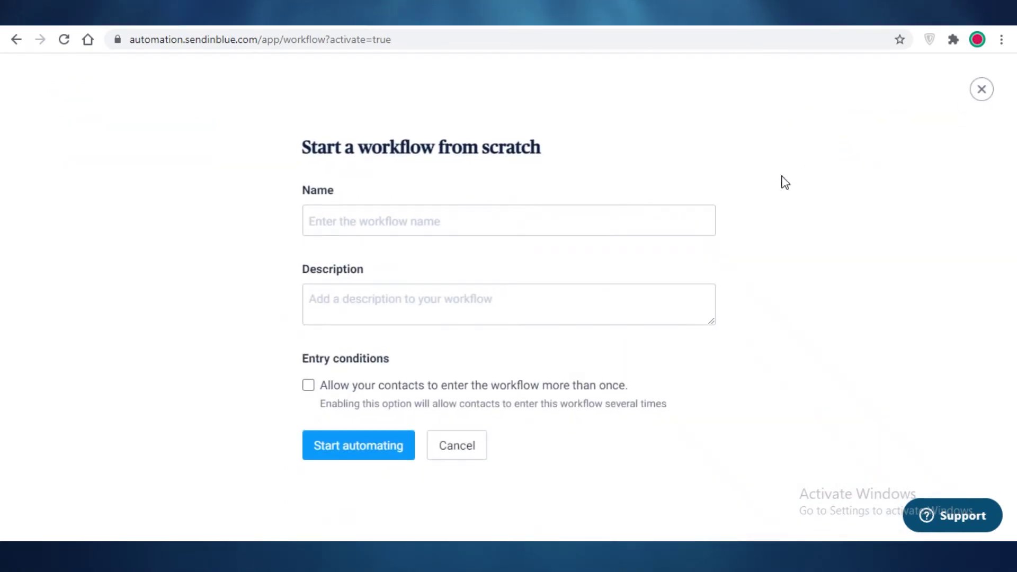
{"action": "left_click", "coordinate": [407, 232]}
{"action": "type", "text": "abc"}
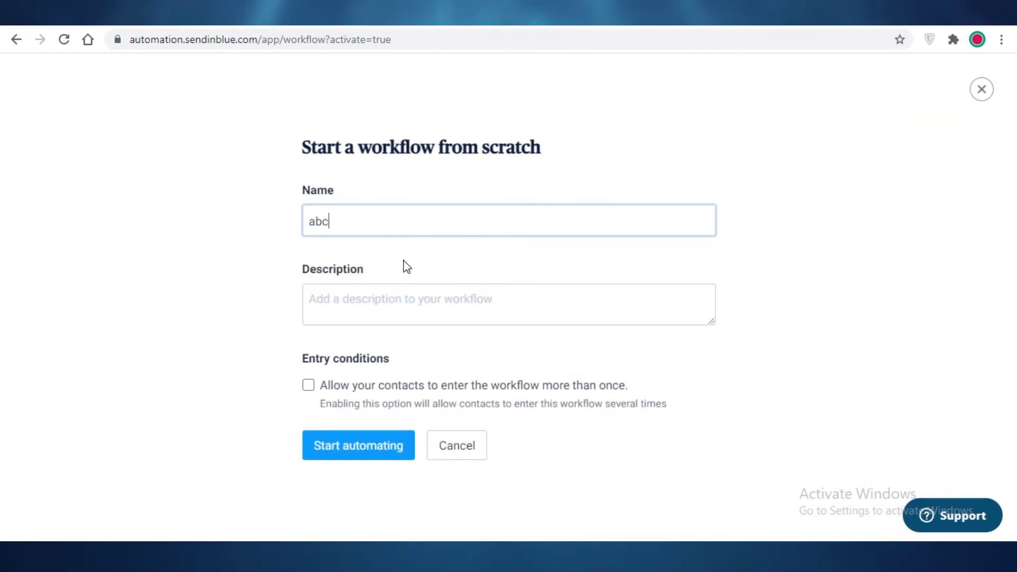
{"action": "key", "text": "Tab"}
{"action": "left_click", "coordinate": [312, 385]}
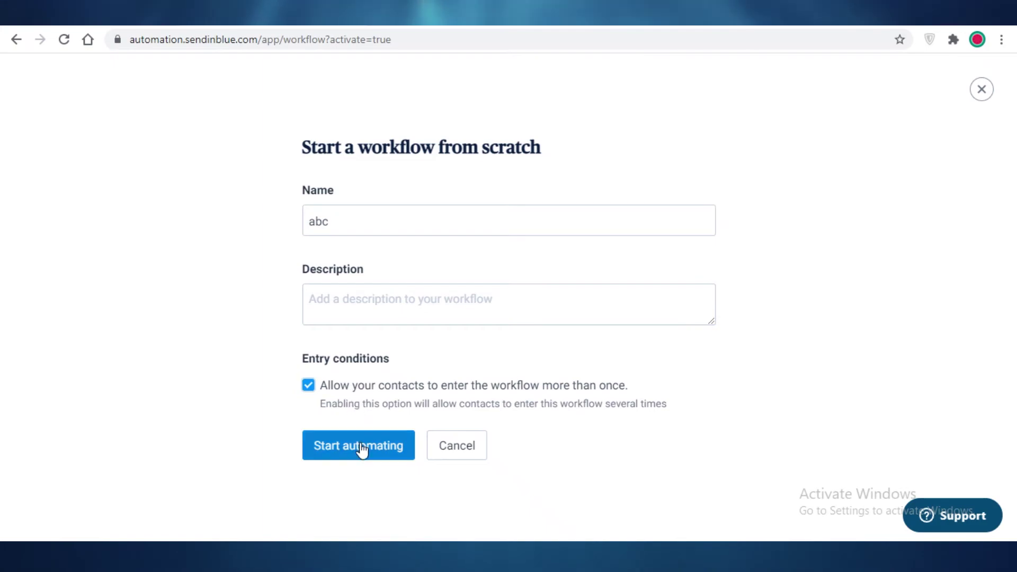
{"action": "left_click", "coordinate": [361, 449]}
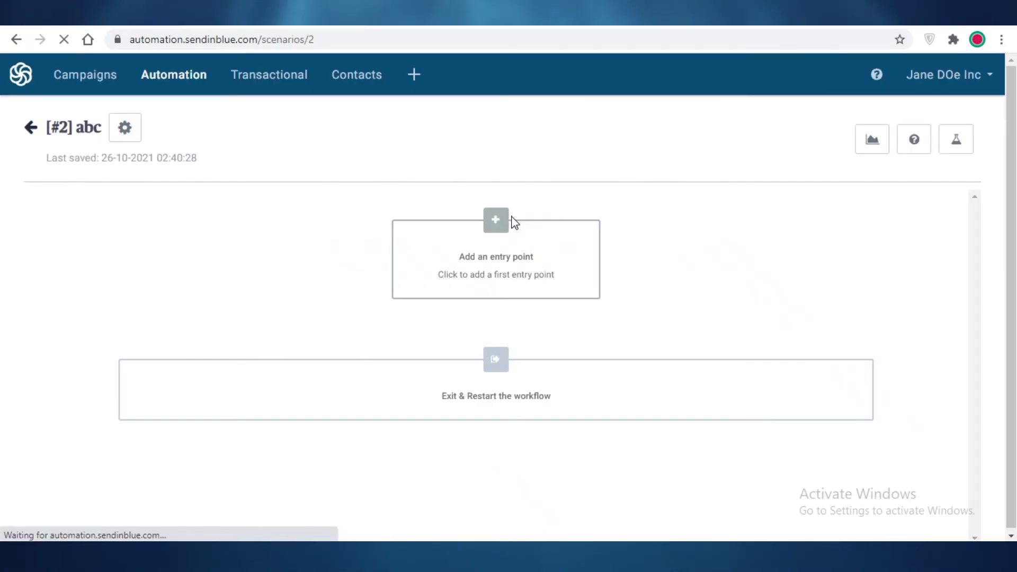
Start adding an entry point and try the Website Activity page-visit trigger.
{"action": "left_click", "coordinate": [496, 227]}
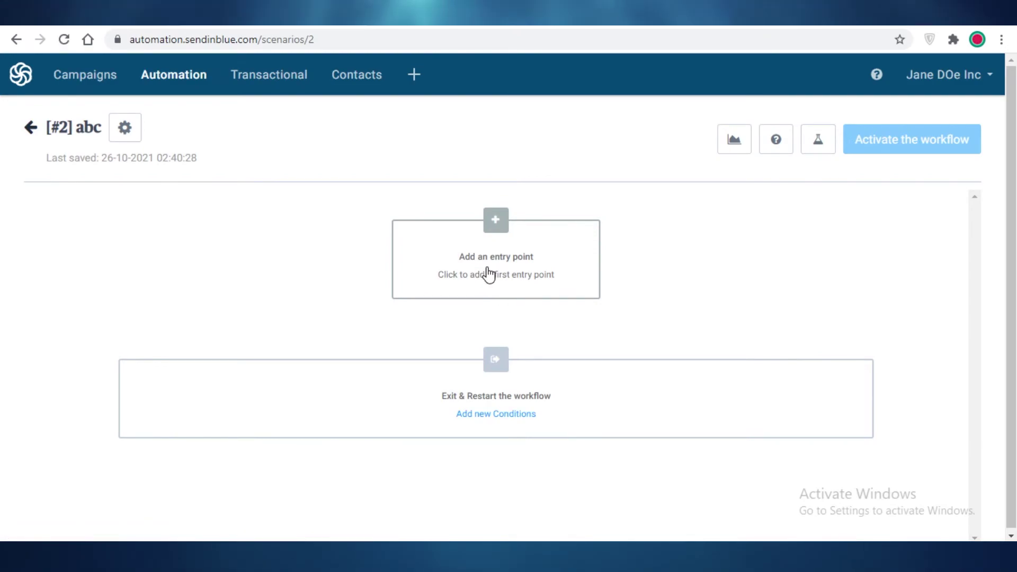
{"action": "left_click", "coordinate": [489, 274]}
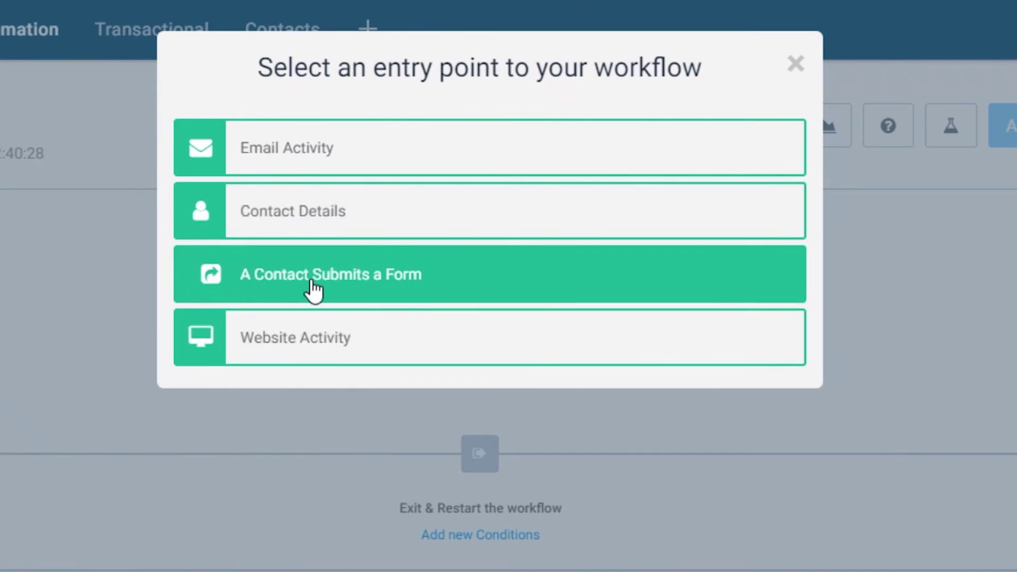
{"action": "left_click", "coordinate": [338, 326]}
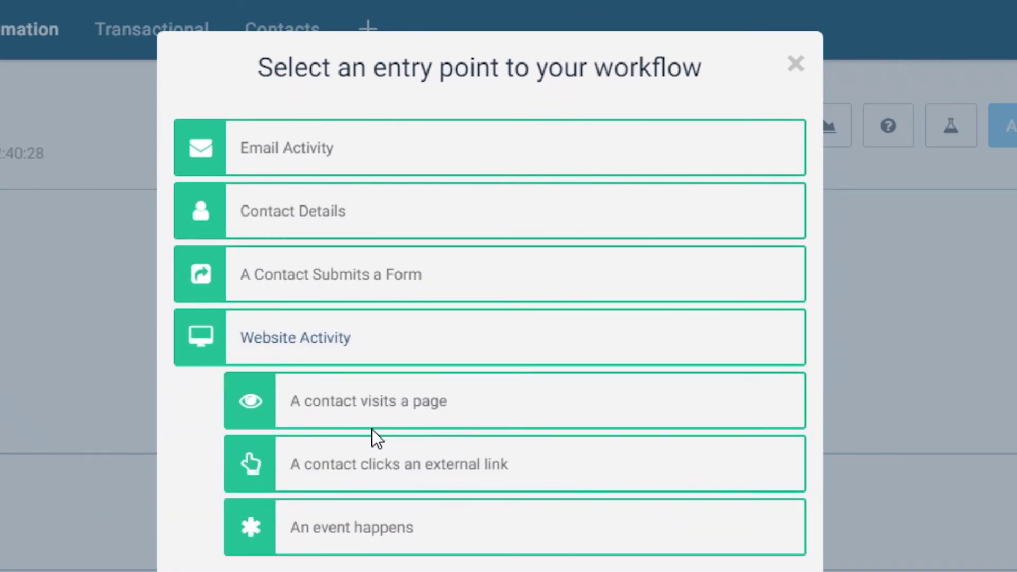
{"action": "left_click", "coordinate": [315, 413]}
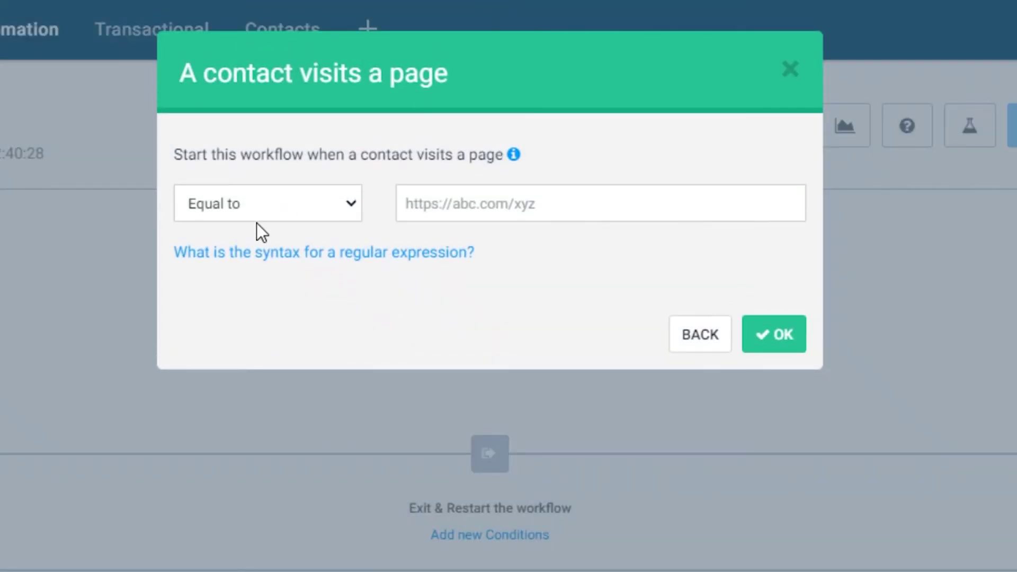
{"action": "left_click", "coordinate": [256, 220]}
{"action": "left_click", "coordinate": [424, 203]}
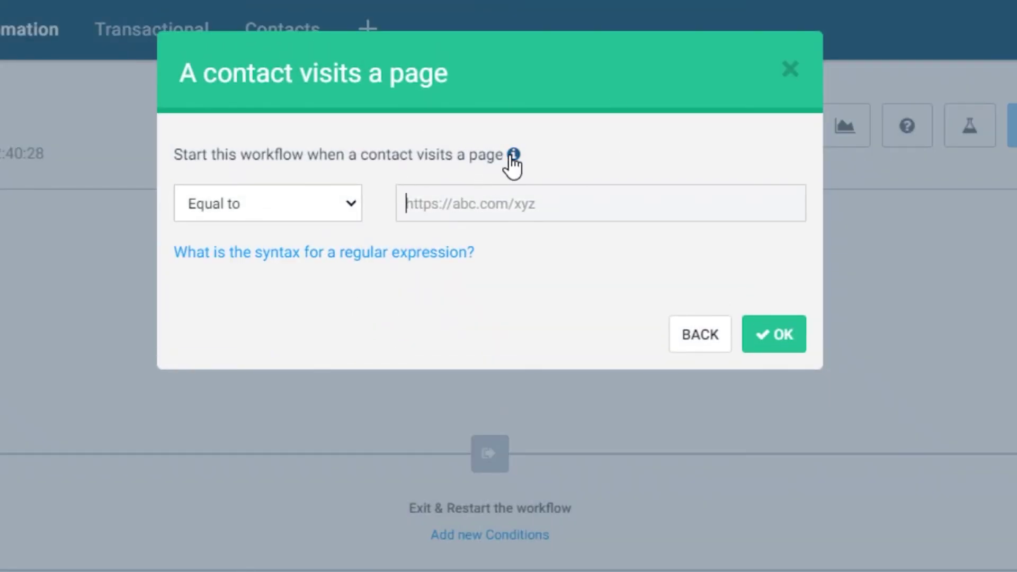
{"action": "left_click", "coordinate": [671, 339]}
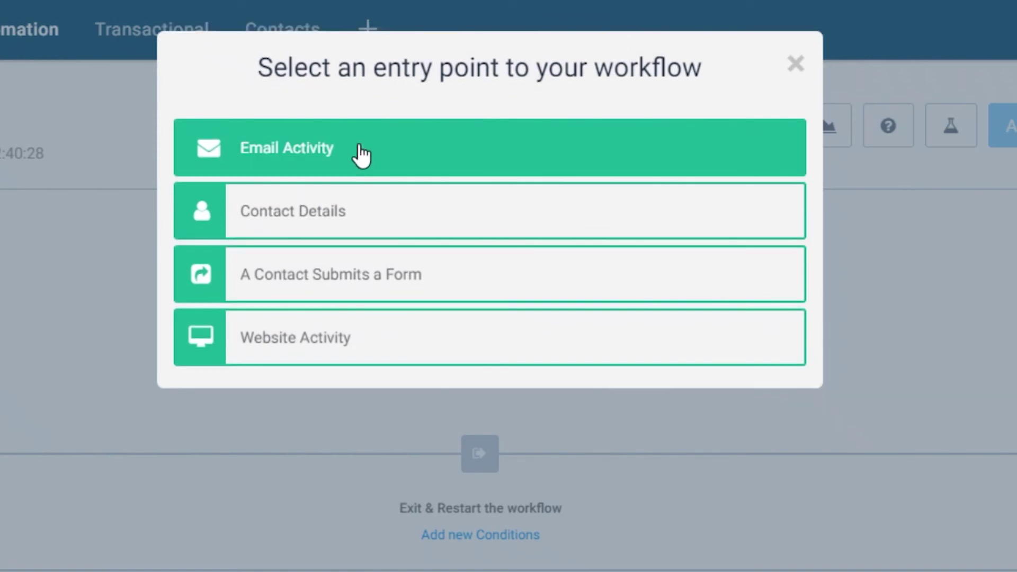
Check the email marketing trigger, then choose Contact Details > A contact is added to a list.
{"action": "left_click", "coordinate": [361, 151]}
{"action": "left_click", "coordinate": [366, 232]}
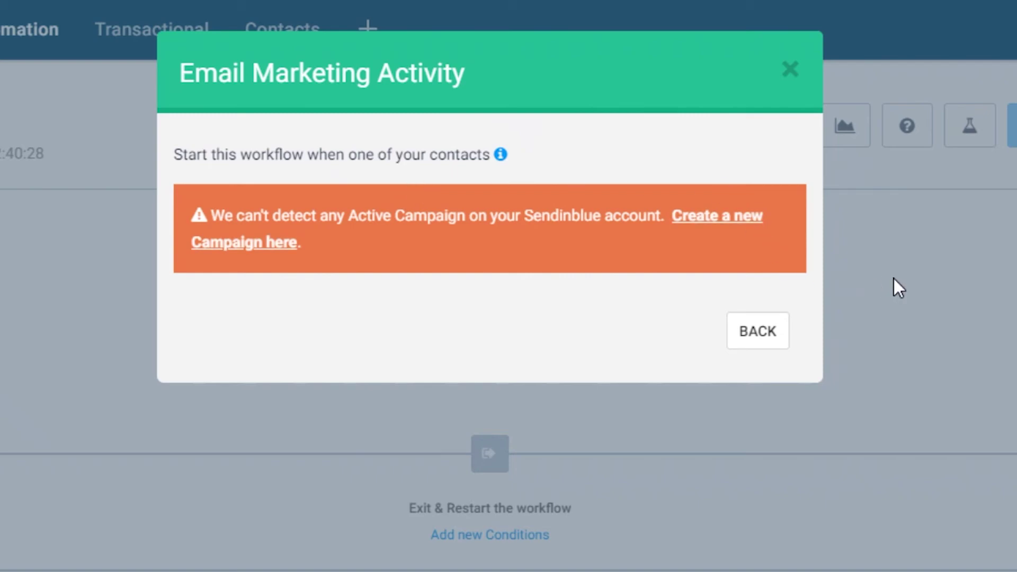
{"action": "left_click", "coordinate": [733, 327]}
{"action": "left_click", "coordinate": [268, 234]}
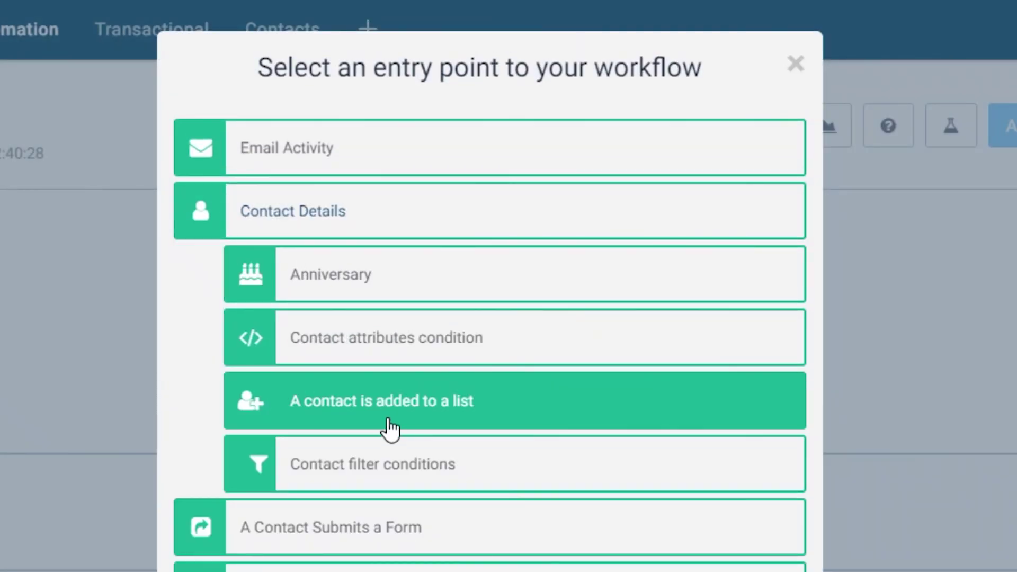
{"action": "left_click", "coordinate": [390, 429]}
Add a step after the entry point that removes the contact from identified_contacts.
{"action": "left_click", "coordinate": [484, 481]}
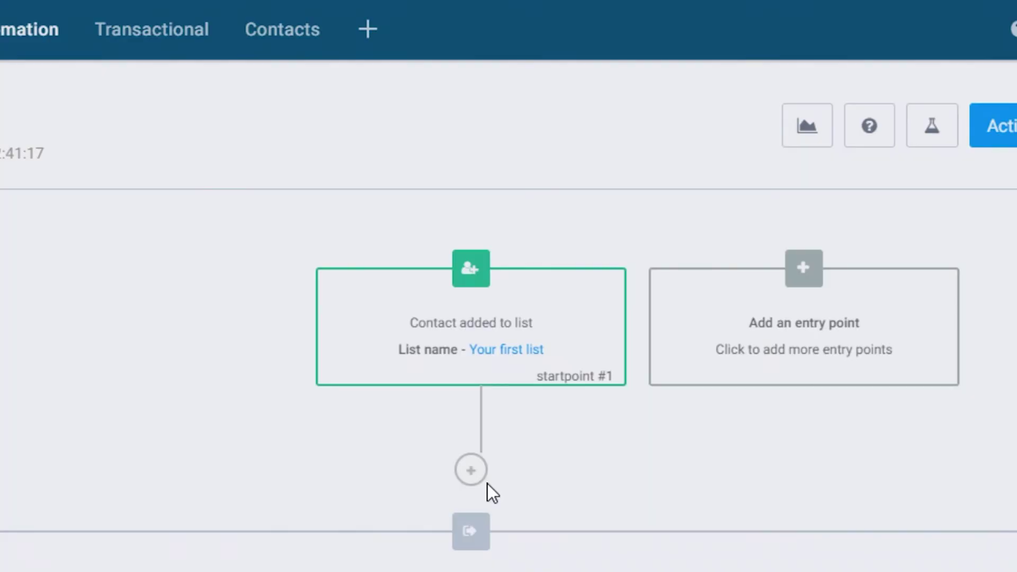
{"action": "scroll", "coordinate": [334, 471], "scroll_direction": "down", "scroll_amount": 2}
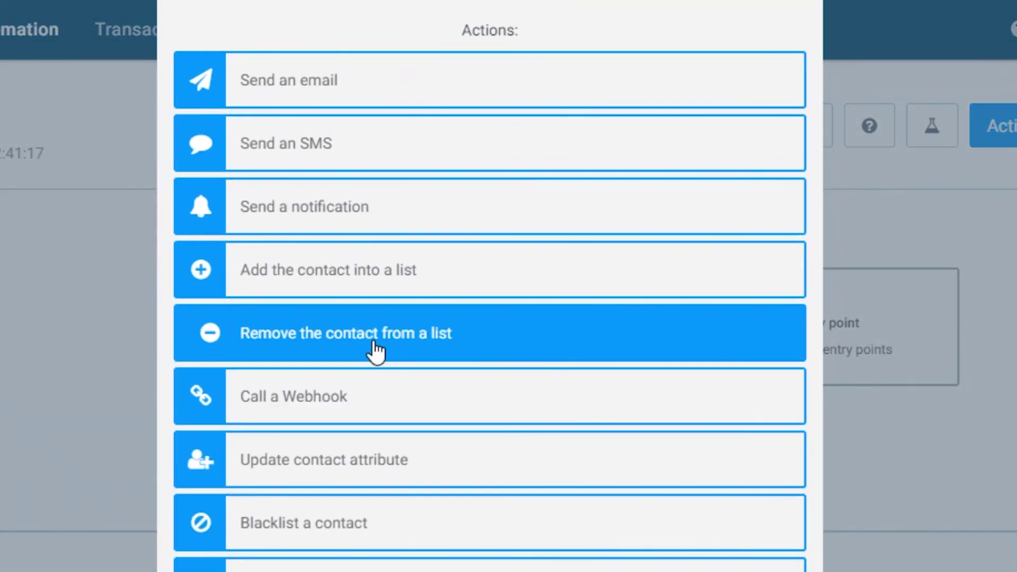
{"action": "left_click", "coordinate": [373, 350]}
{"action": "left_click", "coordinate": [368, 263]}
{"action": "left_click", "coordinate": [351, 286]}
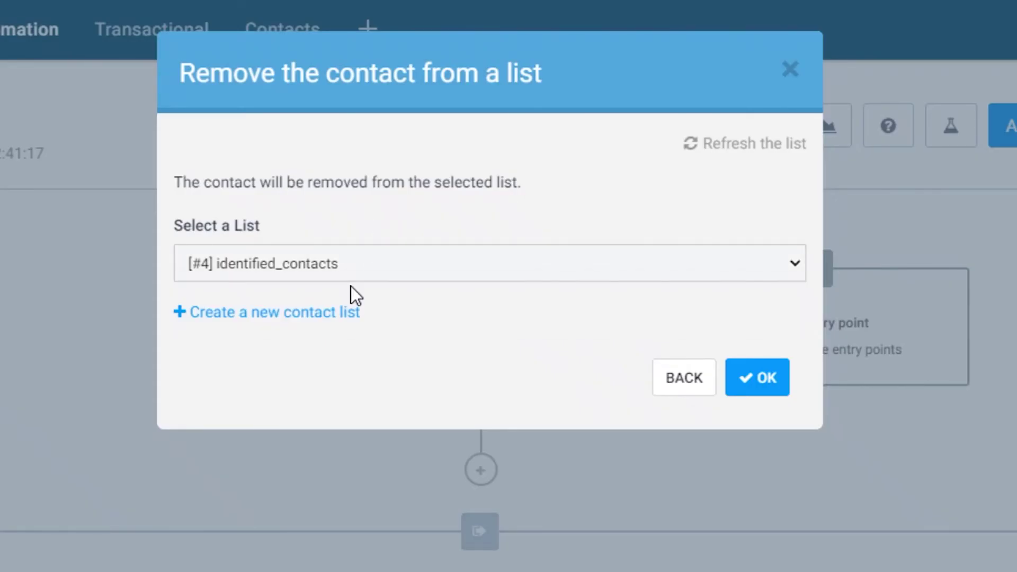
{"action": "left_click", "coordinate": [781, 378]}
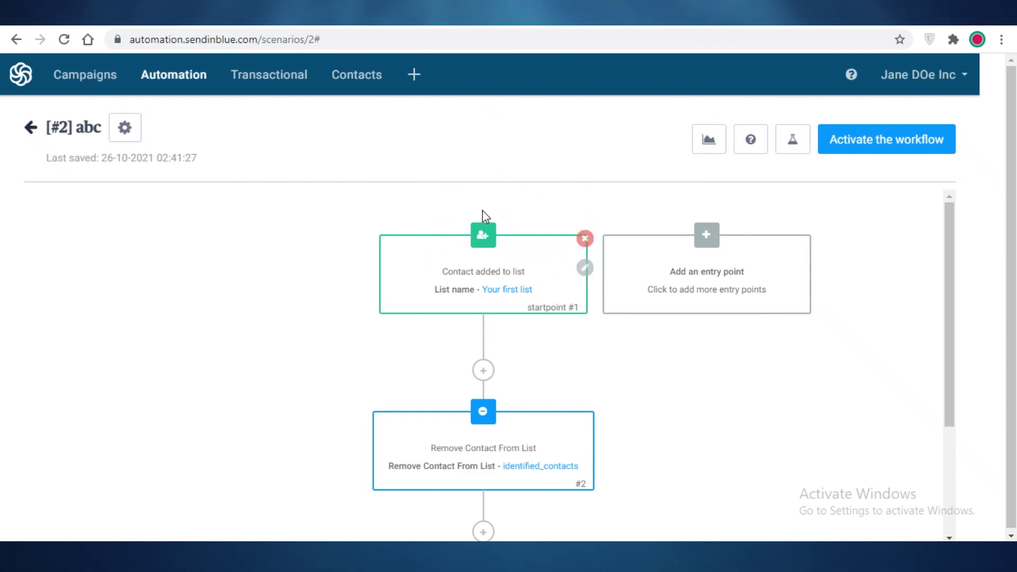
Review the abc workflow and activate it.
{"action": "scroll", "coordinate": [239, 325], "scroll_direction": "down", "scroll_amount": 2}
{"action": "scroll", "coordinate": [260, 333], "scroll_direction": "up", "scroll_amount": 2}
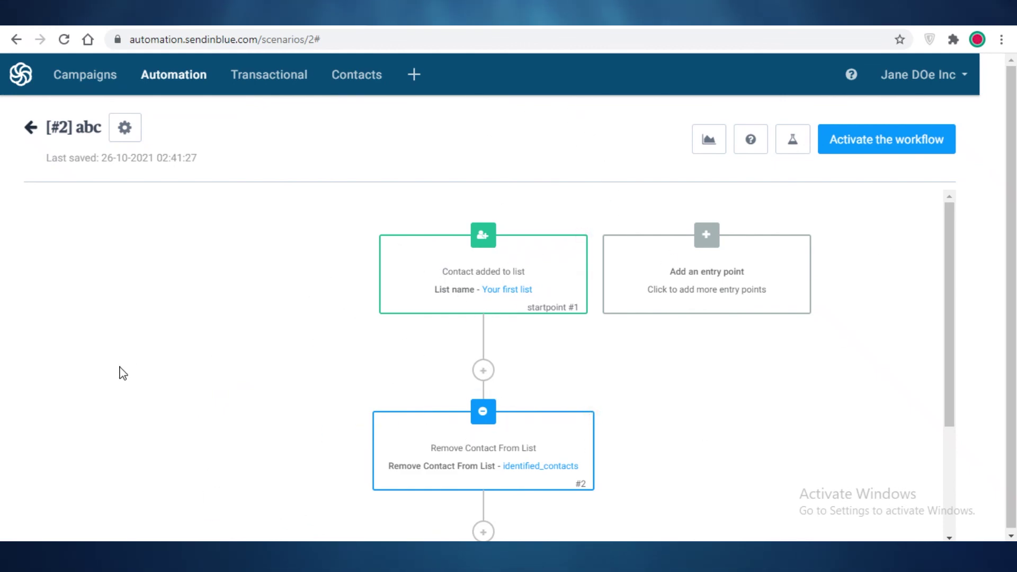
{"action": "scroll", "coordinate": [123, 374], "scroll_direction": "down", "scroll_amount": 3}
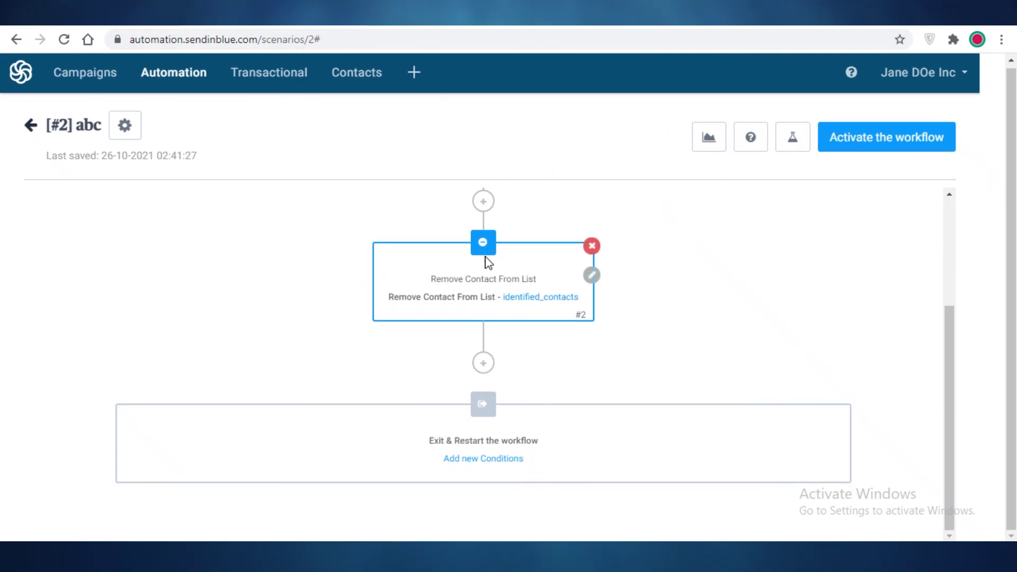
{"action": "scroll", "coordinate": [484, 261], "scroll_direction": "up", "scroll_amount": 3}
{"action": "left_click", "coordinate": [837, 74]}
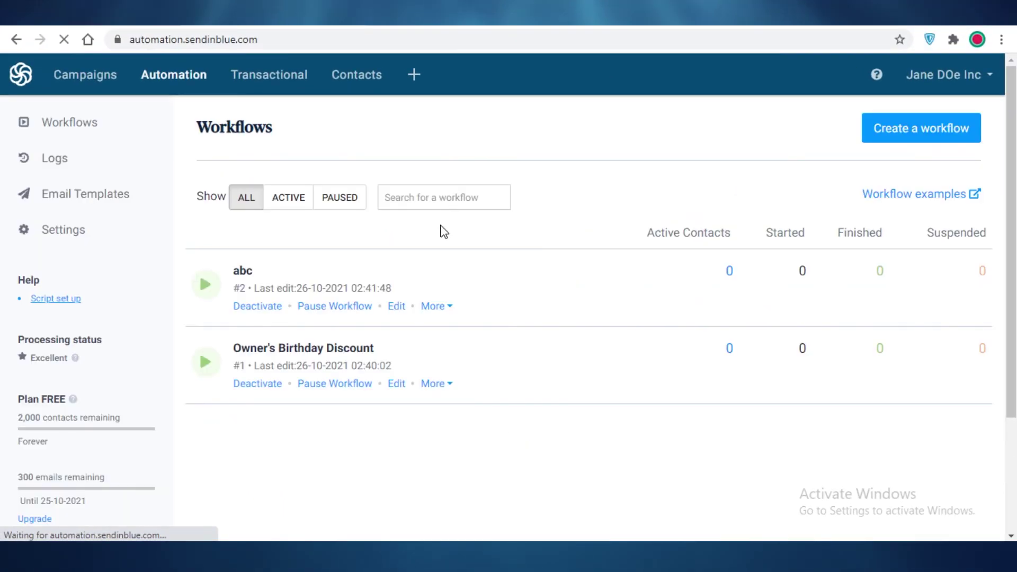
Scroll the Workflows list to review abc and Owner's Birthday Discount, both running.
{"action": "scroll", "coordinate": [333, 264], "scroll_direction": "down", "scroll_amount": 3}
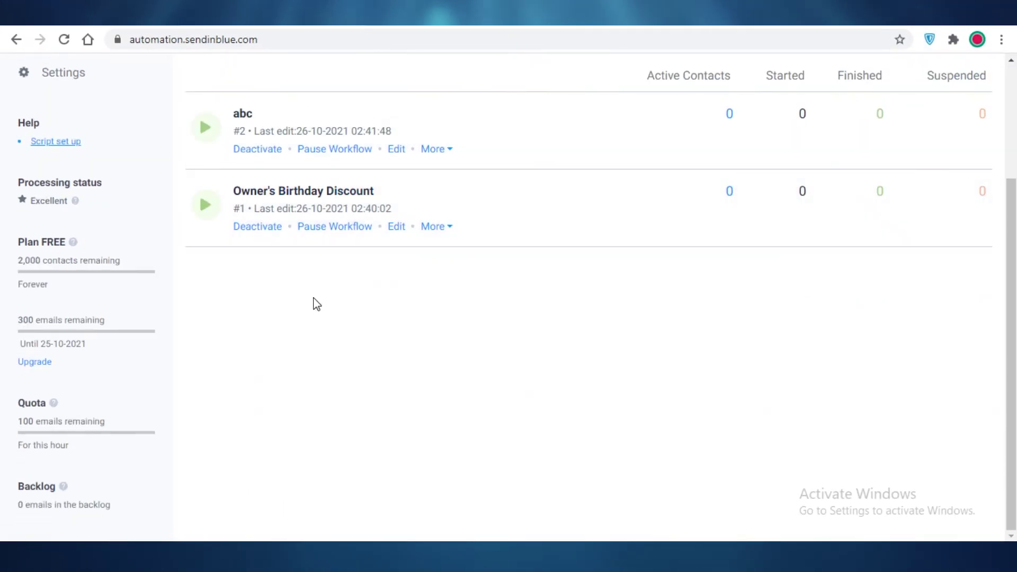
{"action": "scroll", "coordinate": [302, 307], "scroll_direction": "up", "scroll_amount": 2}
{"action": "scroll", "coordinate": [308, 312], "scroll_direction": "up", "scroll_amount": 2}
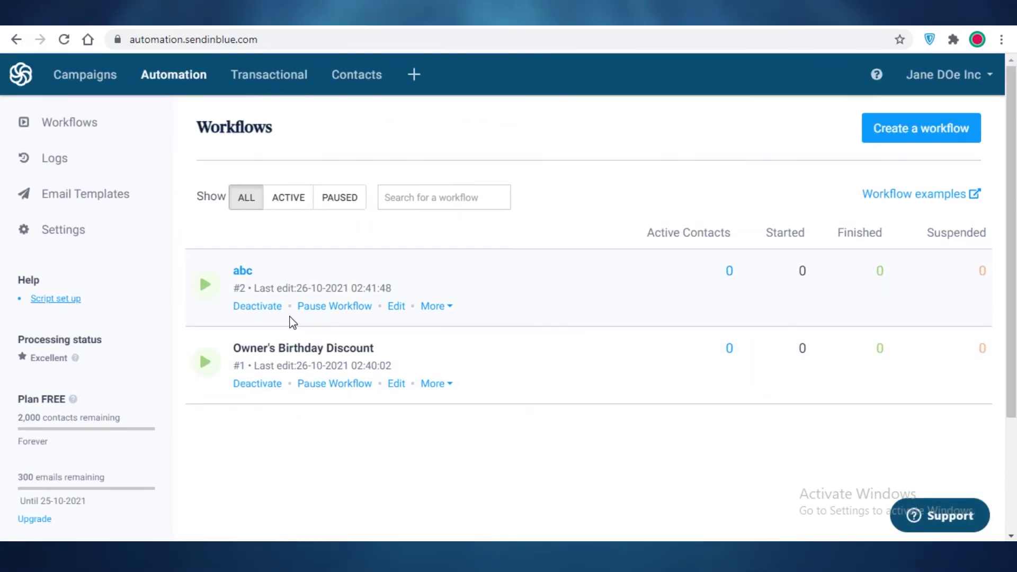